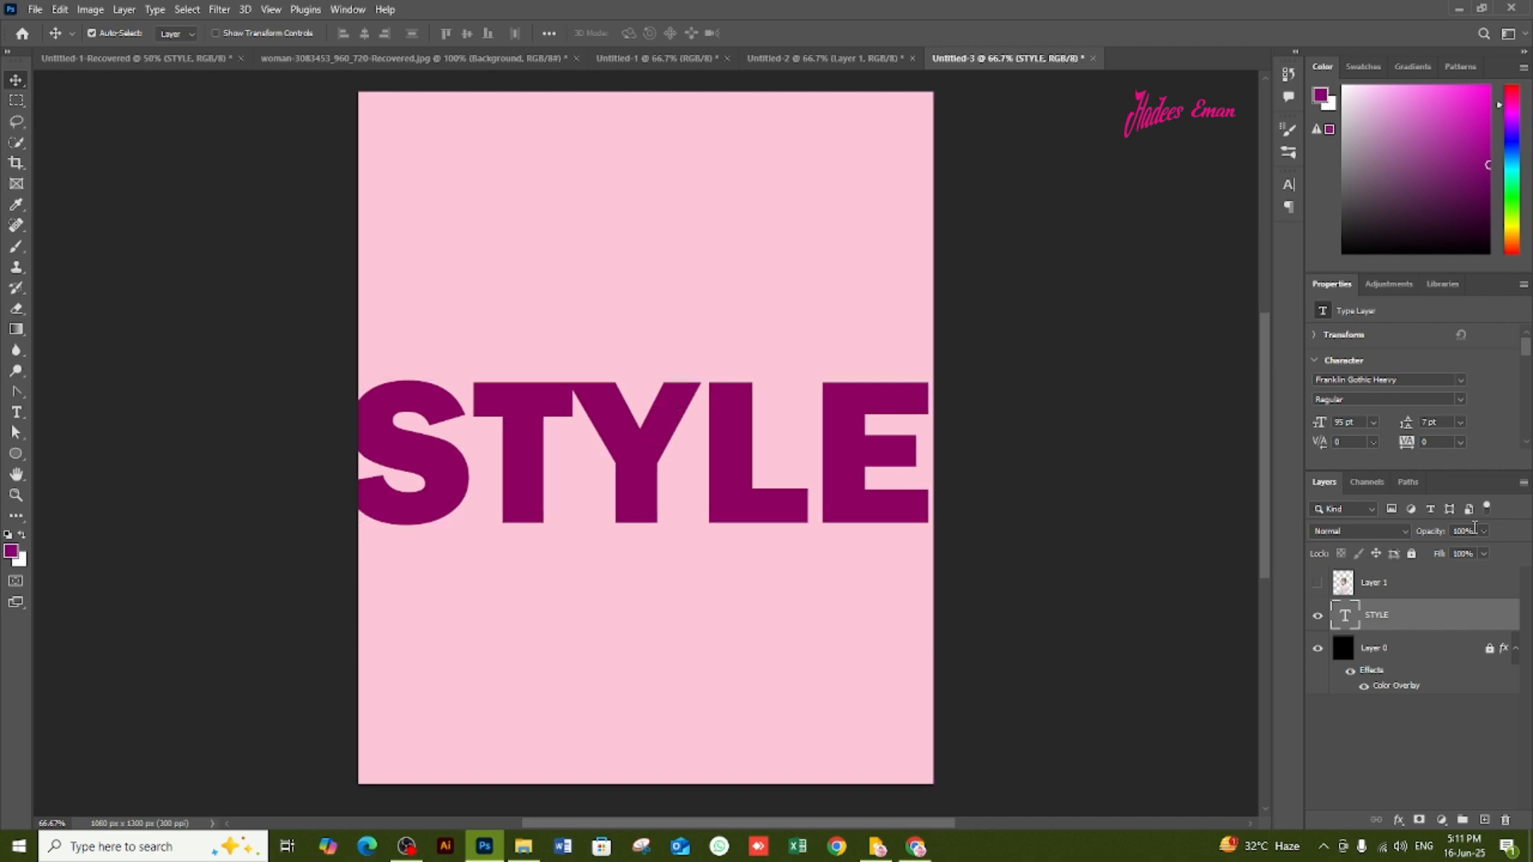
Duplicate the STYLE text layer twice and give the topmost copy 0% fill with a dark magenta inside stroke.
left_click_drag(1434, 624, 1484, 820)
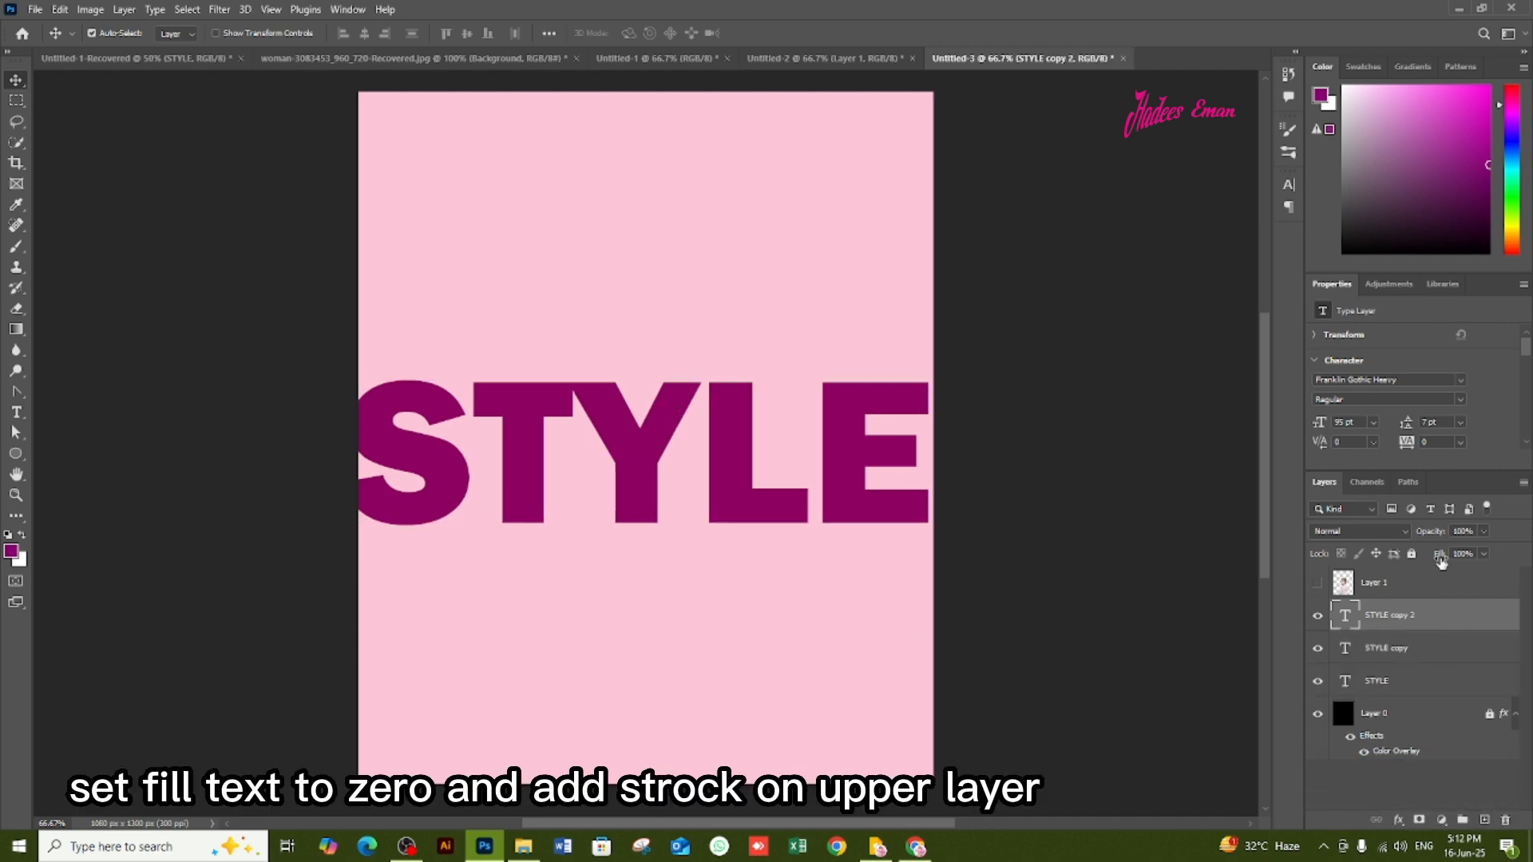
double_click(1489, 620)
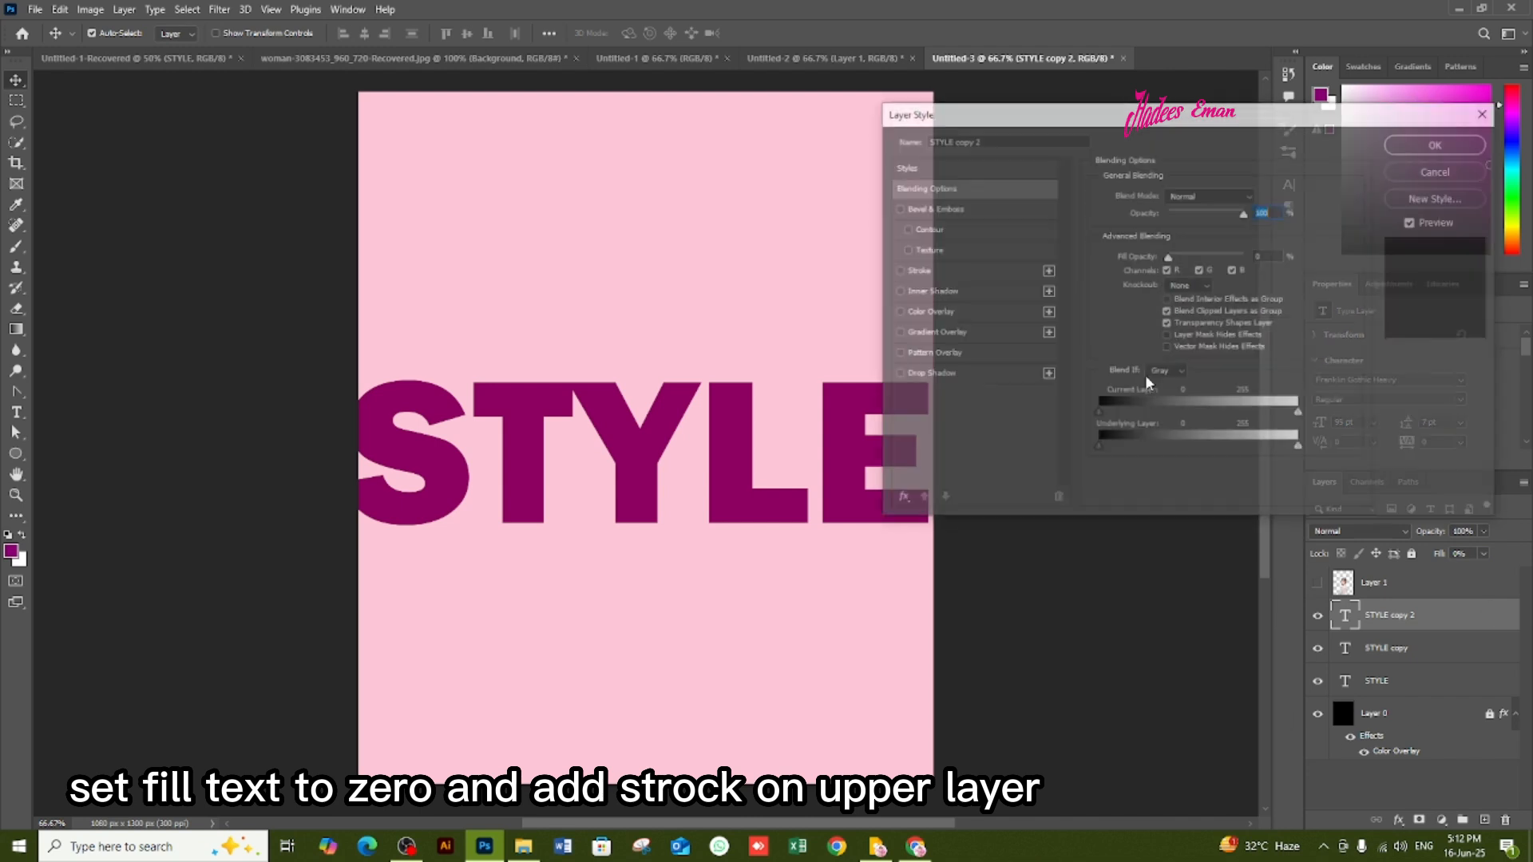
left_click(982, 271)
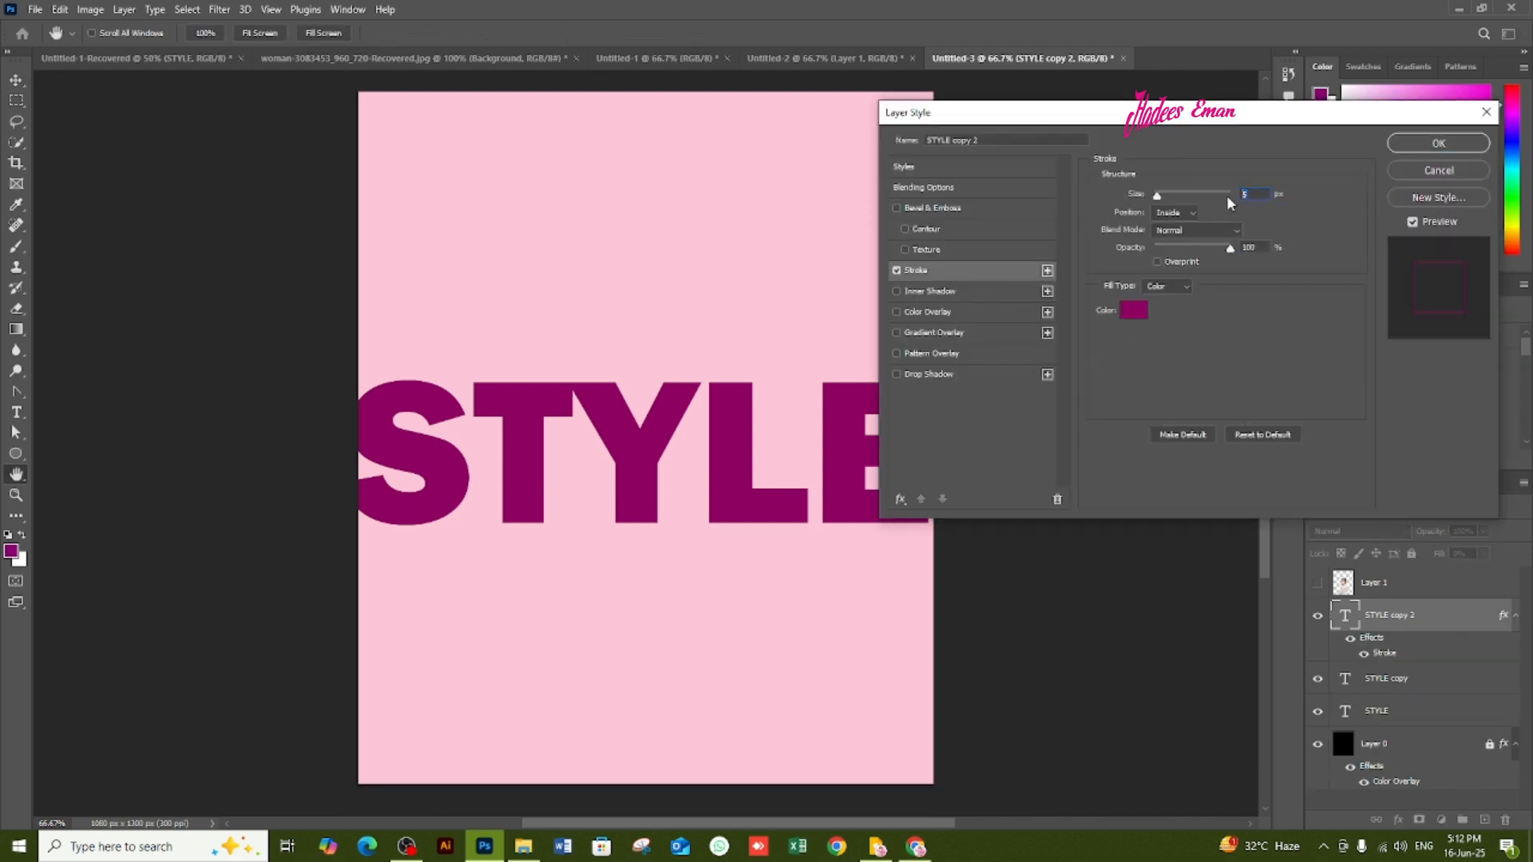
left_click(1429, 144)
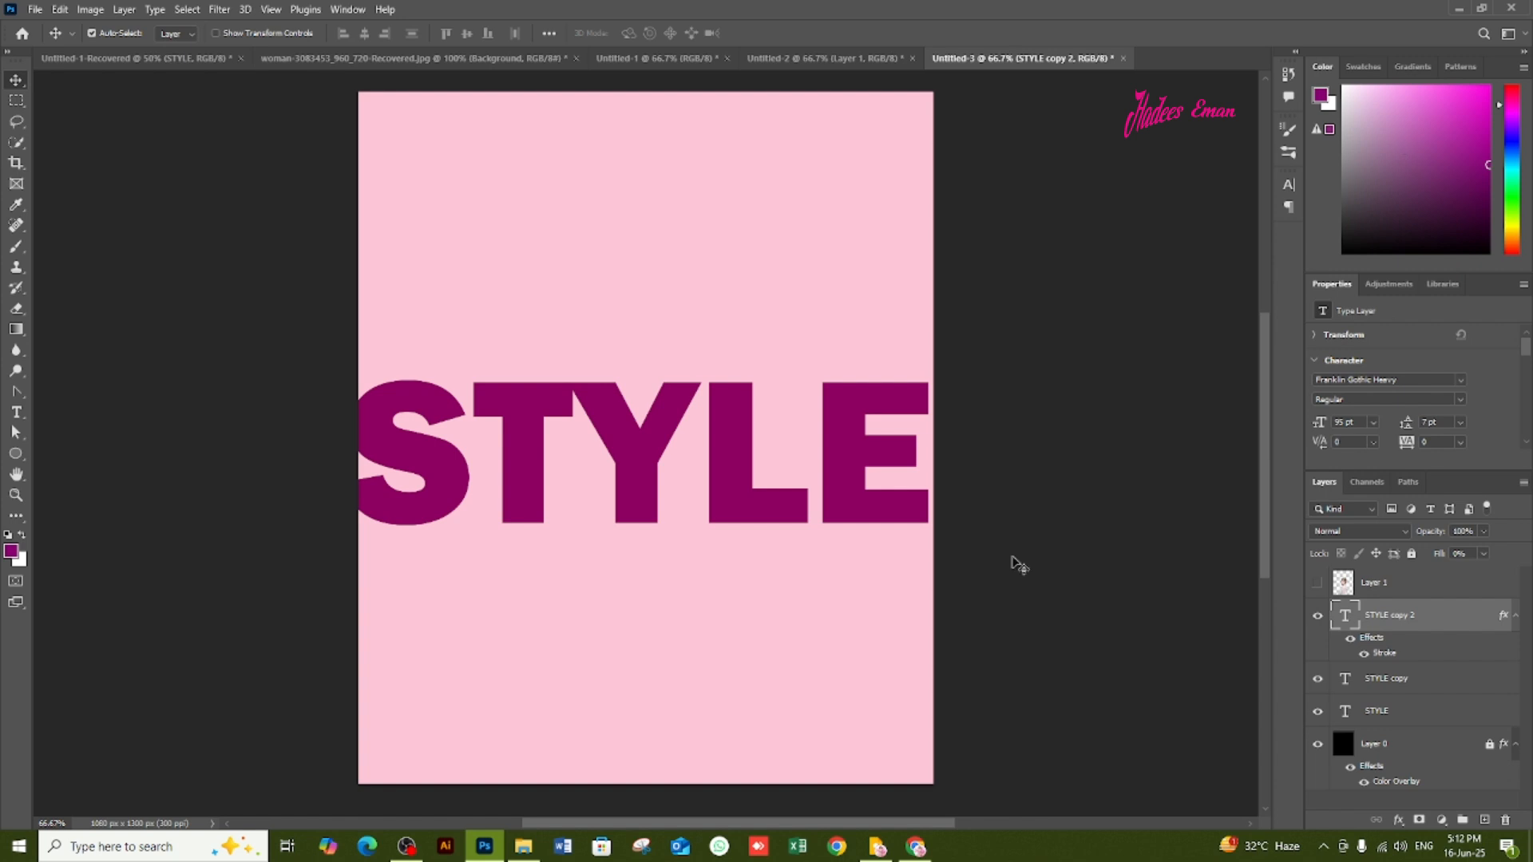
Rotate the three STYLE text layers 90°, scale them to about 89% and stand them right of centre on the canvas's lower edge.
left_click_drag(1012, 558, 656, 399)
key("ctrl+t")
left_click_drag(986, 342, 710, 763)
left_click_drag(639, 348, 752, 341)
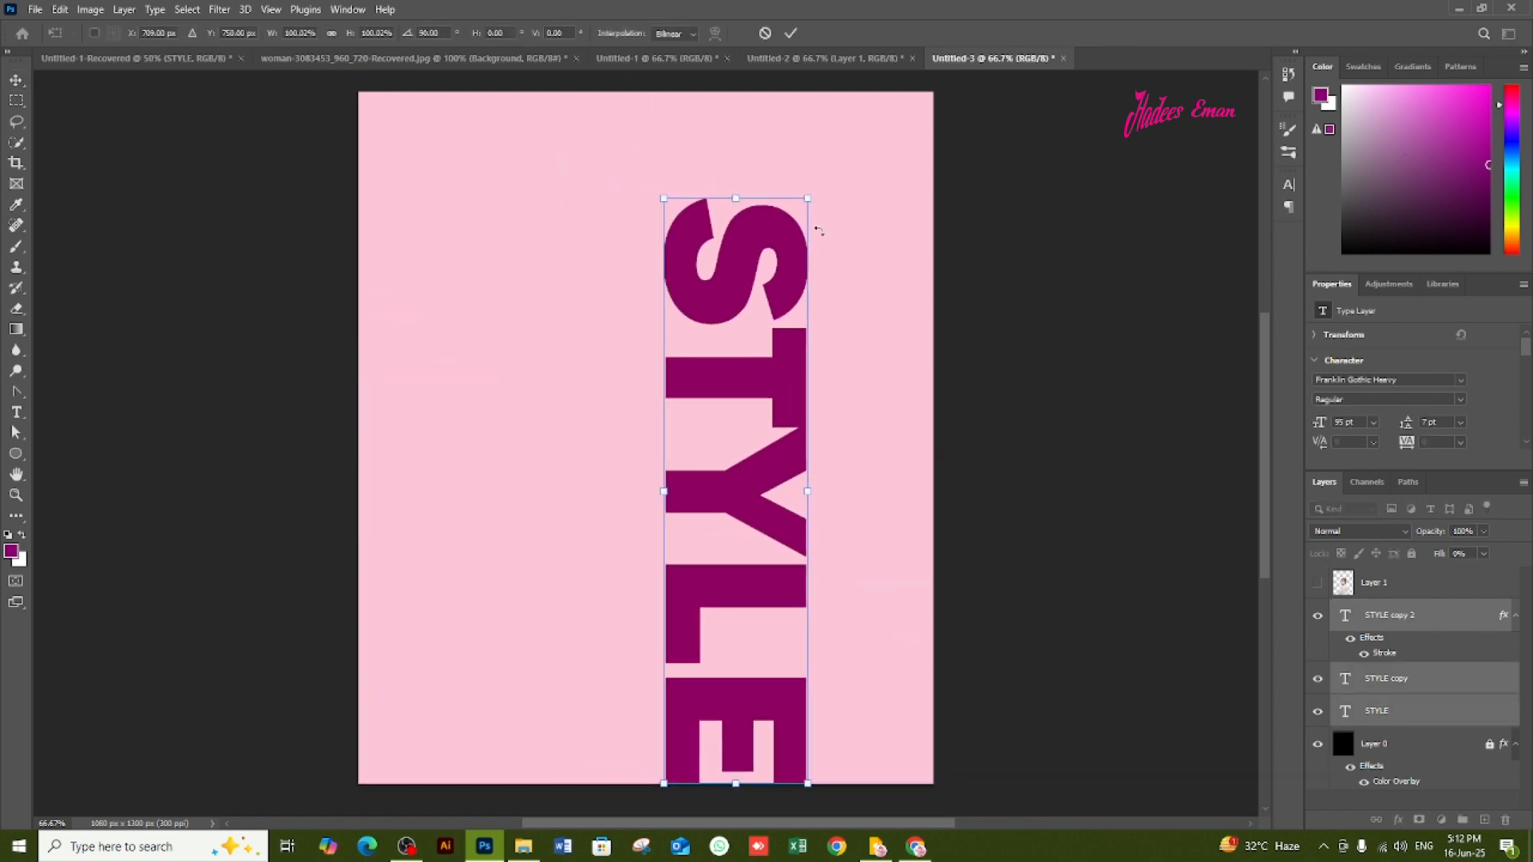
left_click_drag(807, 199, 794, 264)
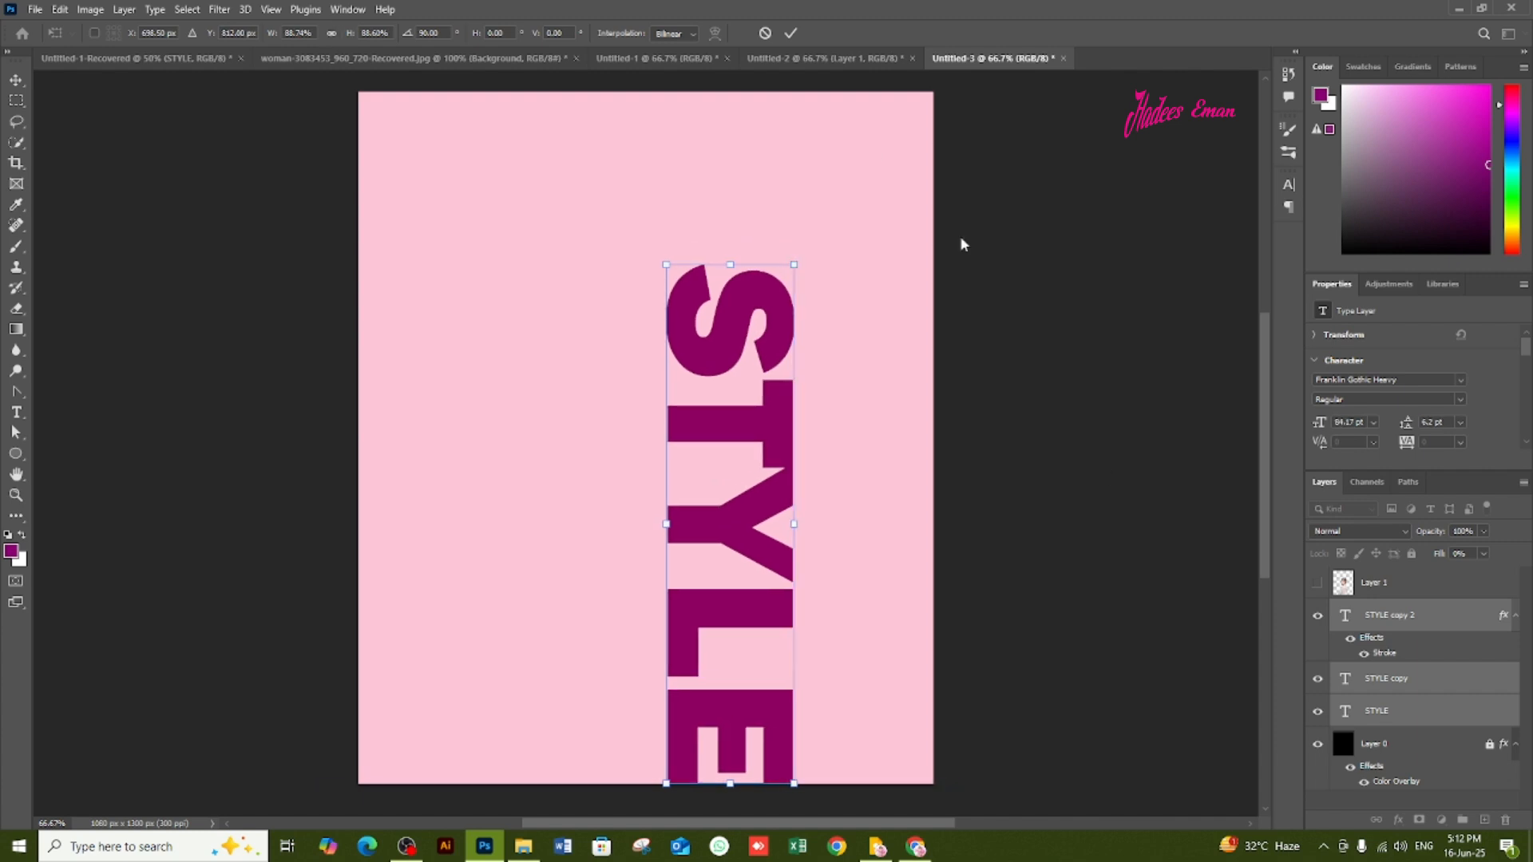
key("Return")
Convert the lowest STYLE text layer to a smart object.
left_click(1211, 699)
right_click(1425, 716)
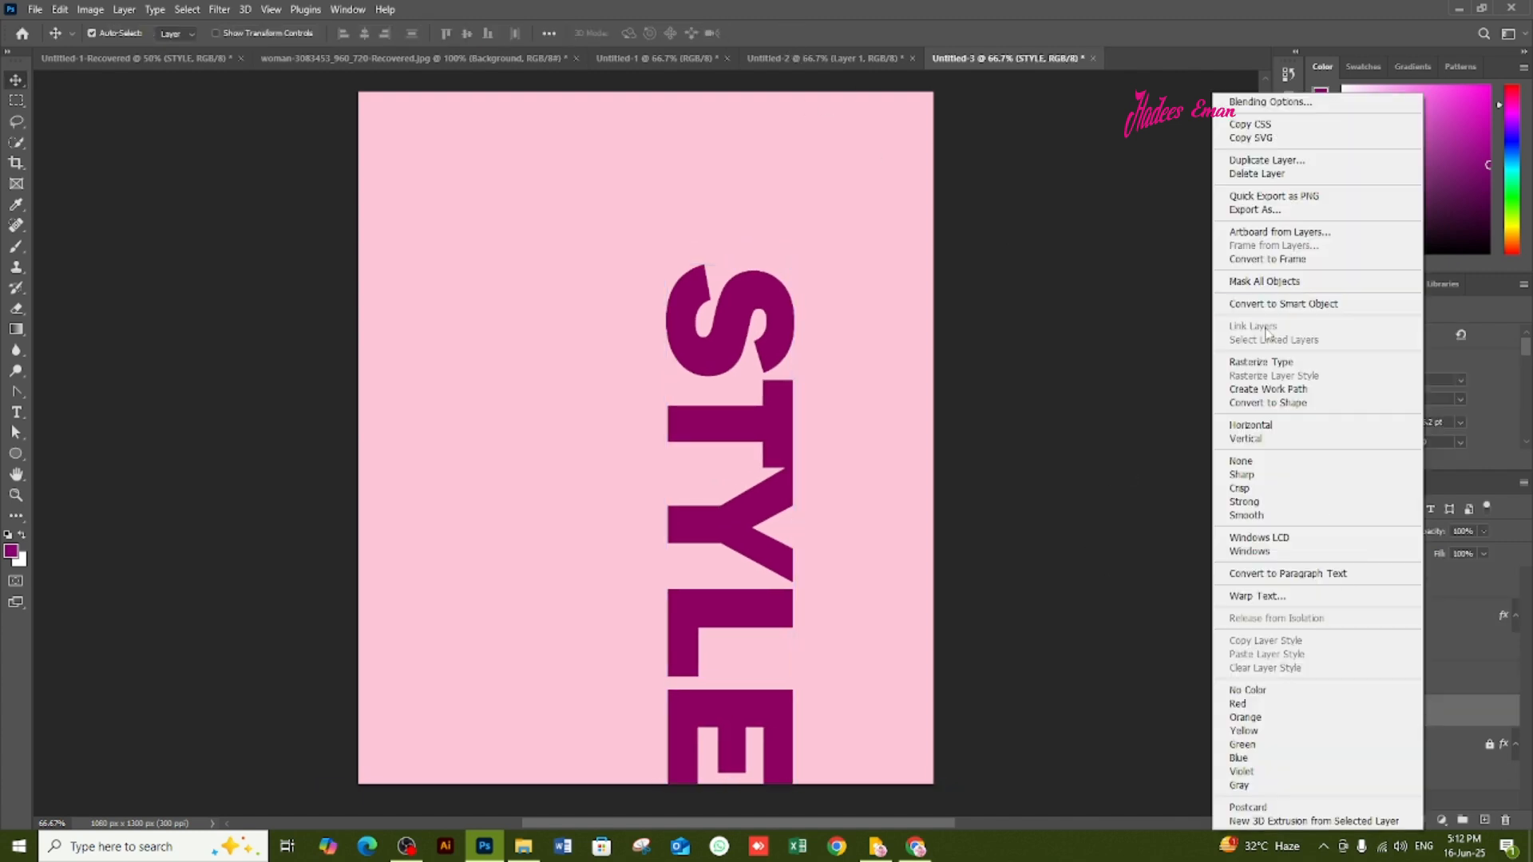
left_click(1277, 304)
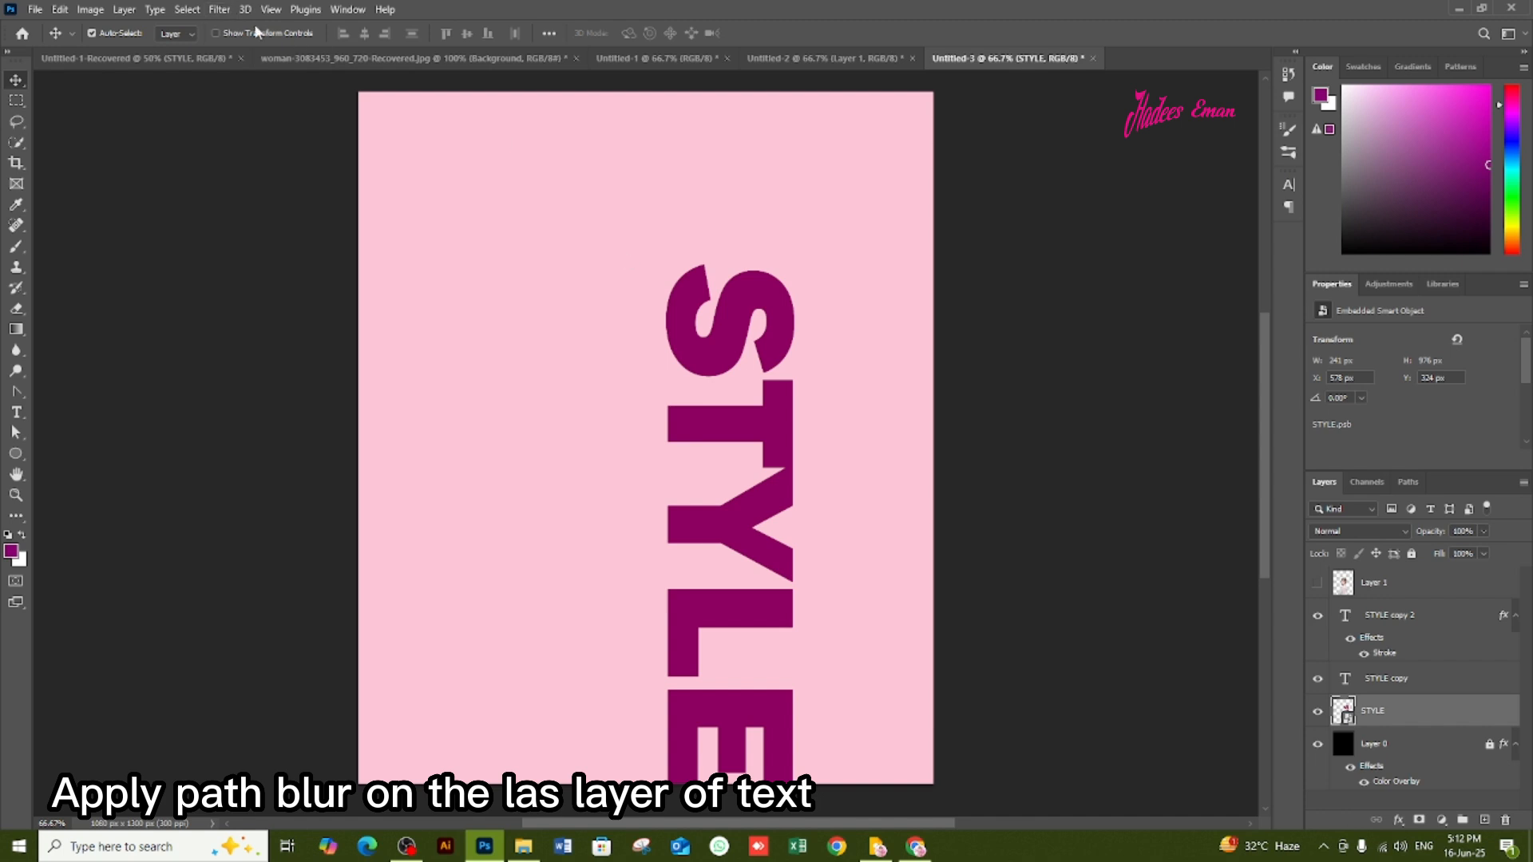
Apply a Rear Sync Flash Path Blur to the STYLE smart object, with a rightward path beyond the canvas and about 161 px end point speed.
left_click(219, 9)
mouse_move(273, 226)
left_click(451, 276)
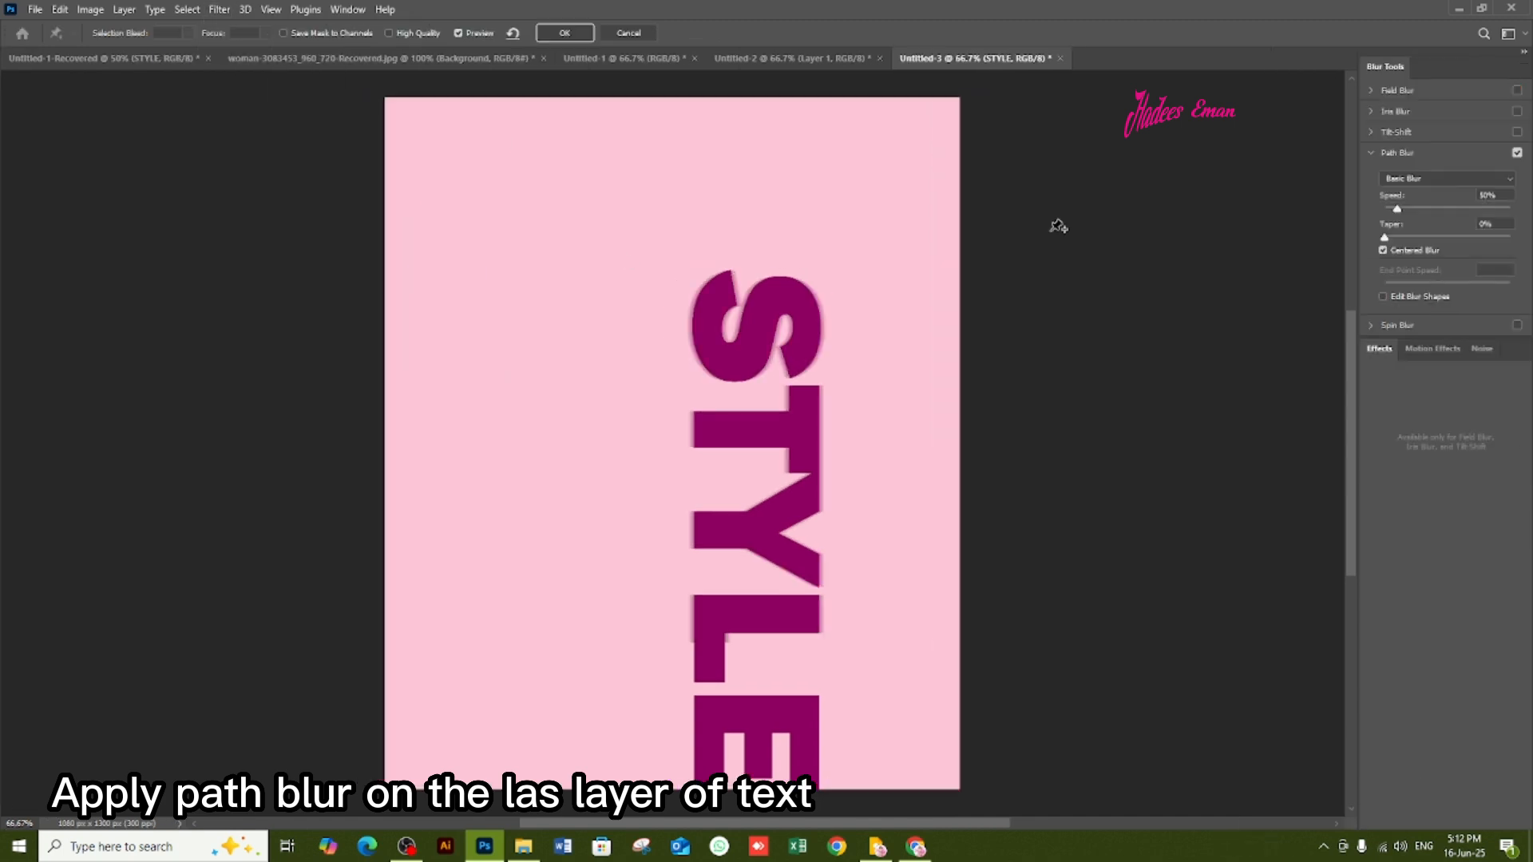
left_click(1430, 178)
left_click(1420, 199)
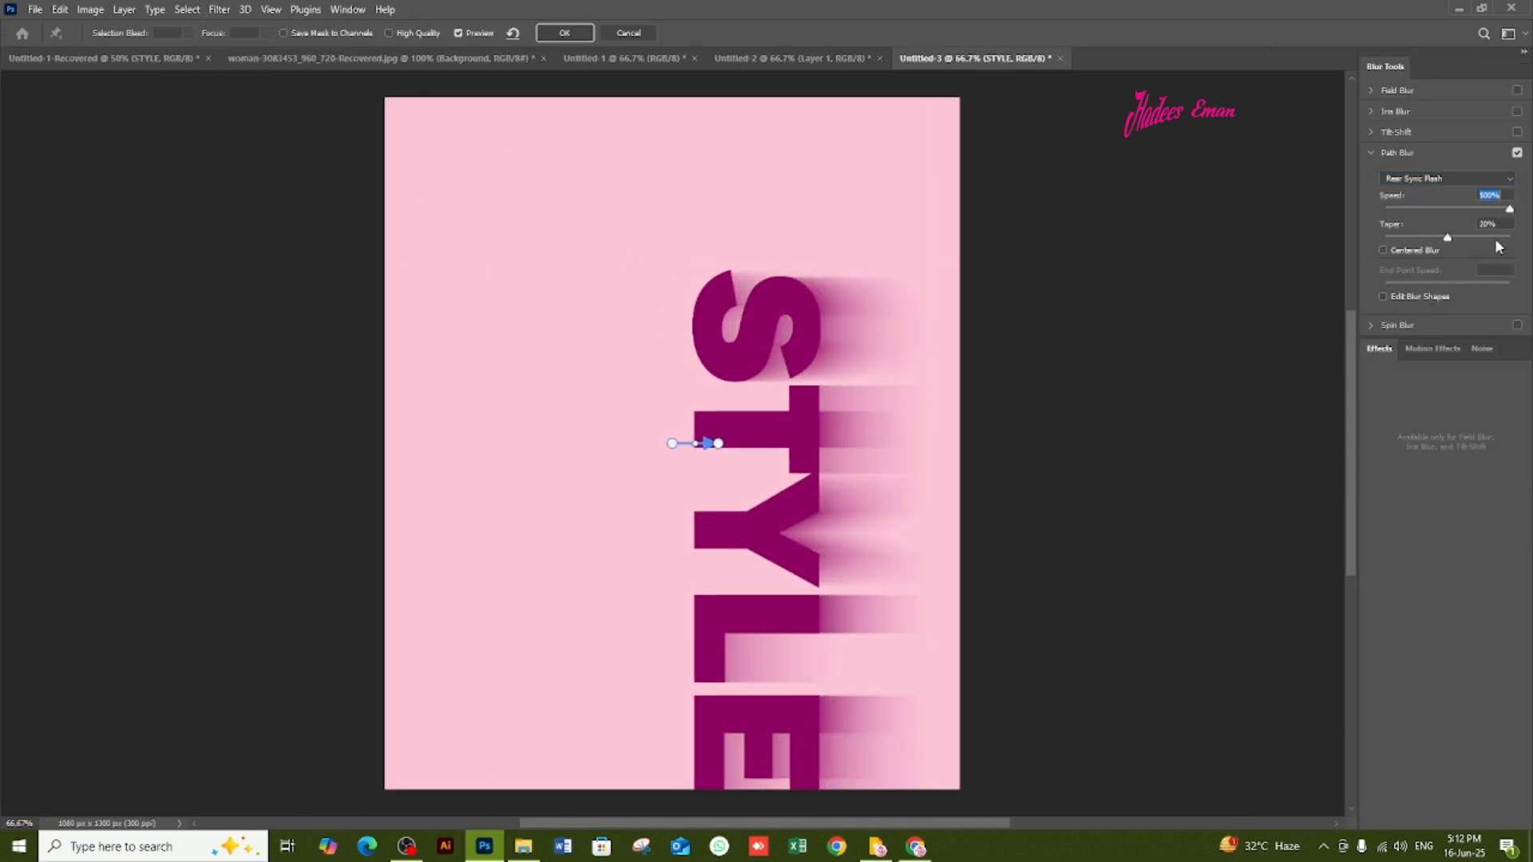
left_click_drag(718, 444, 991, 443)
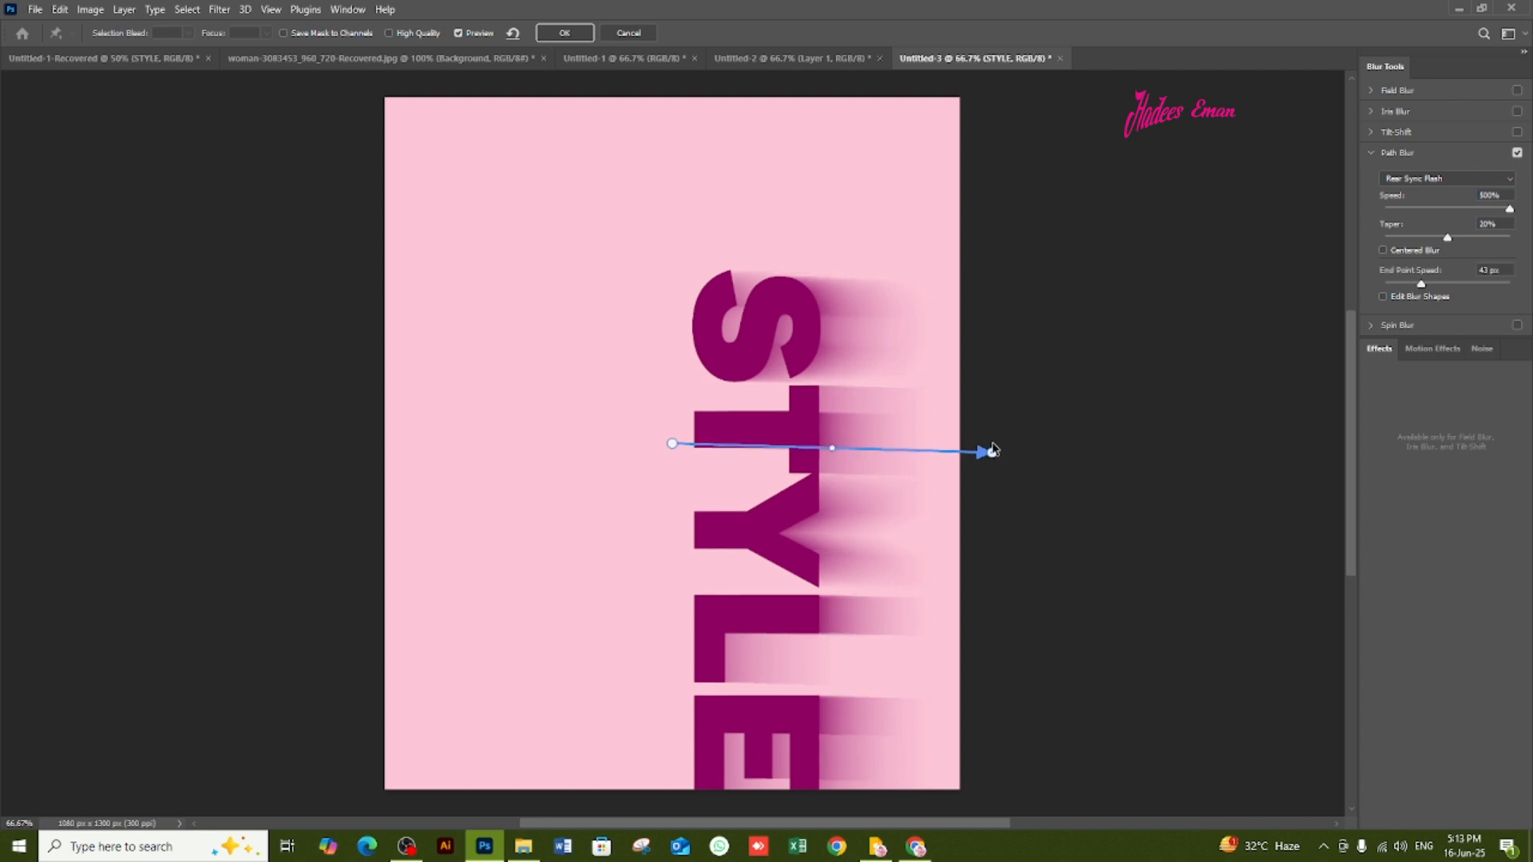
left_click_drag(673, 443, 821, 443)
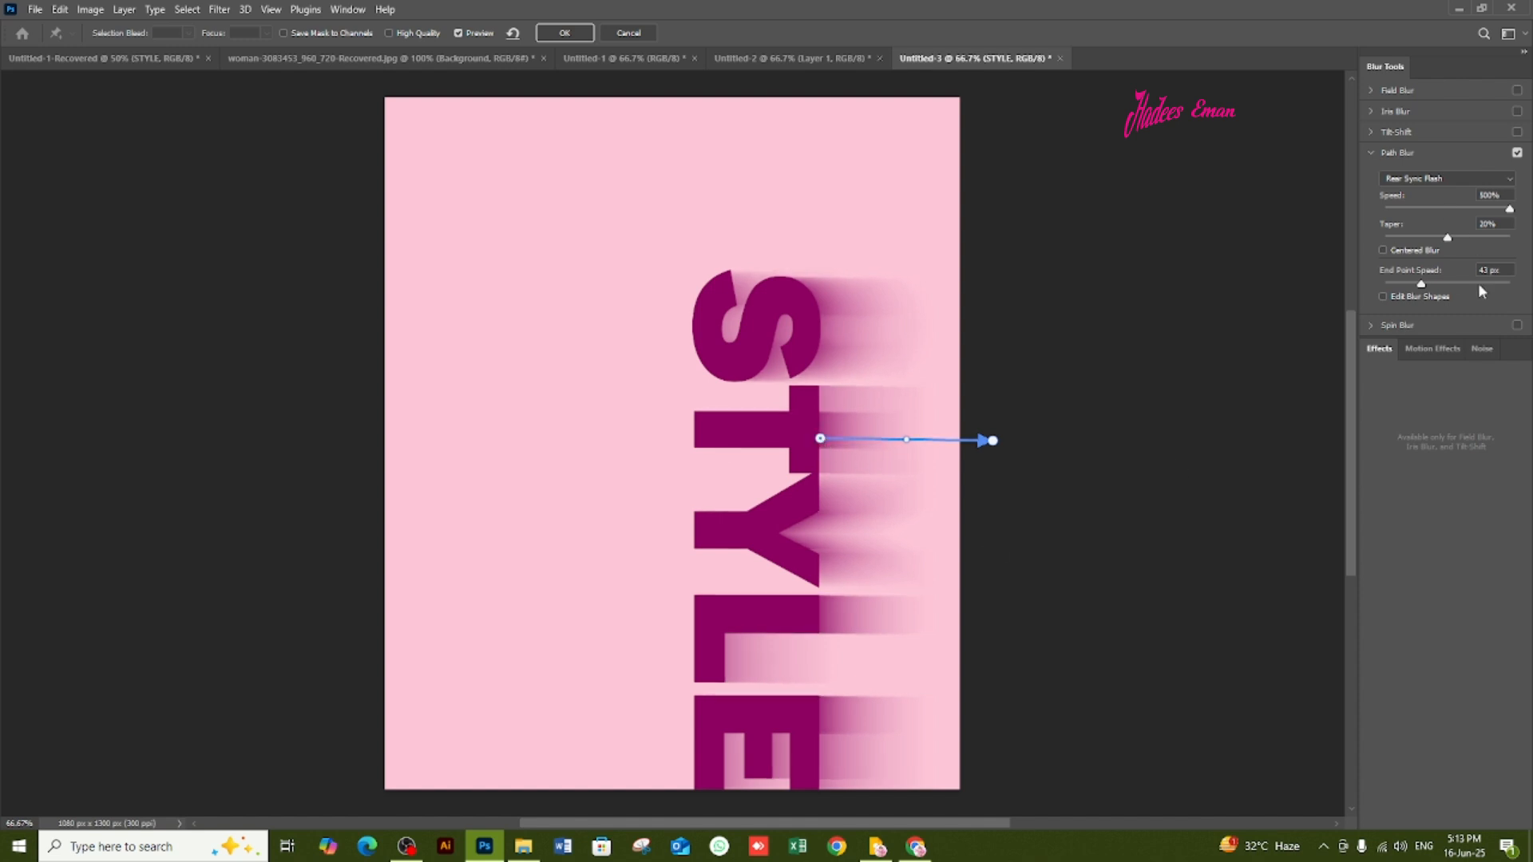
left_click_drag(1421, 283, 1442, 285)
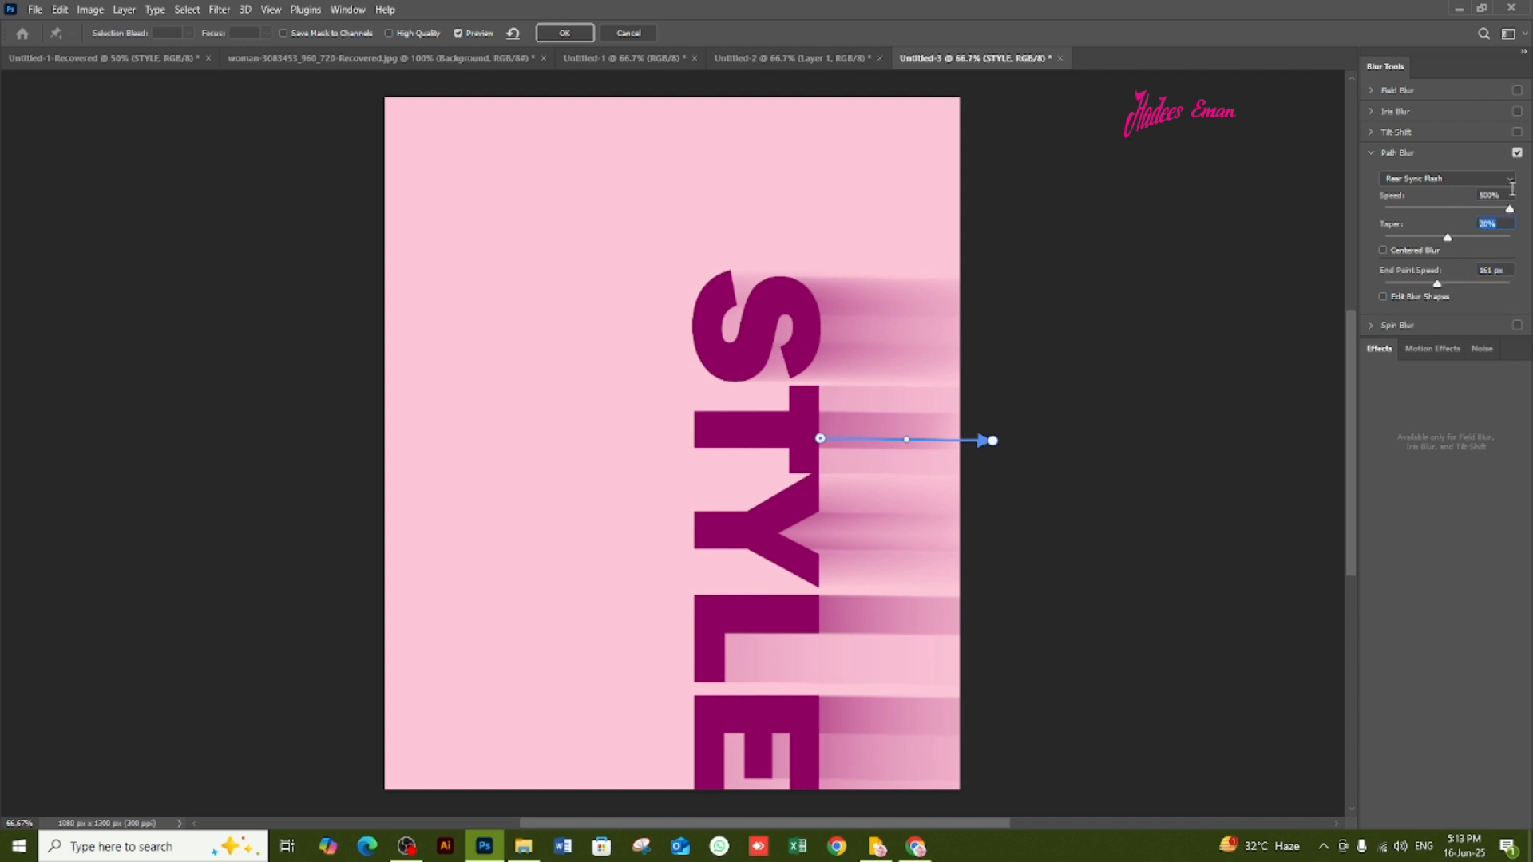
left_click(566, 33)
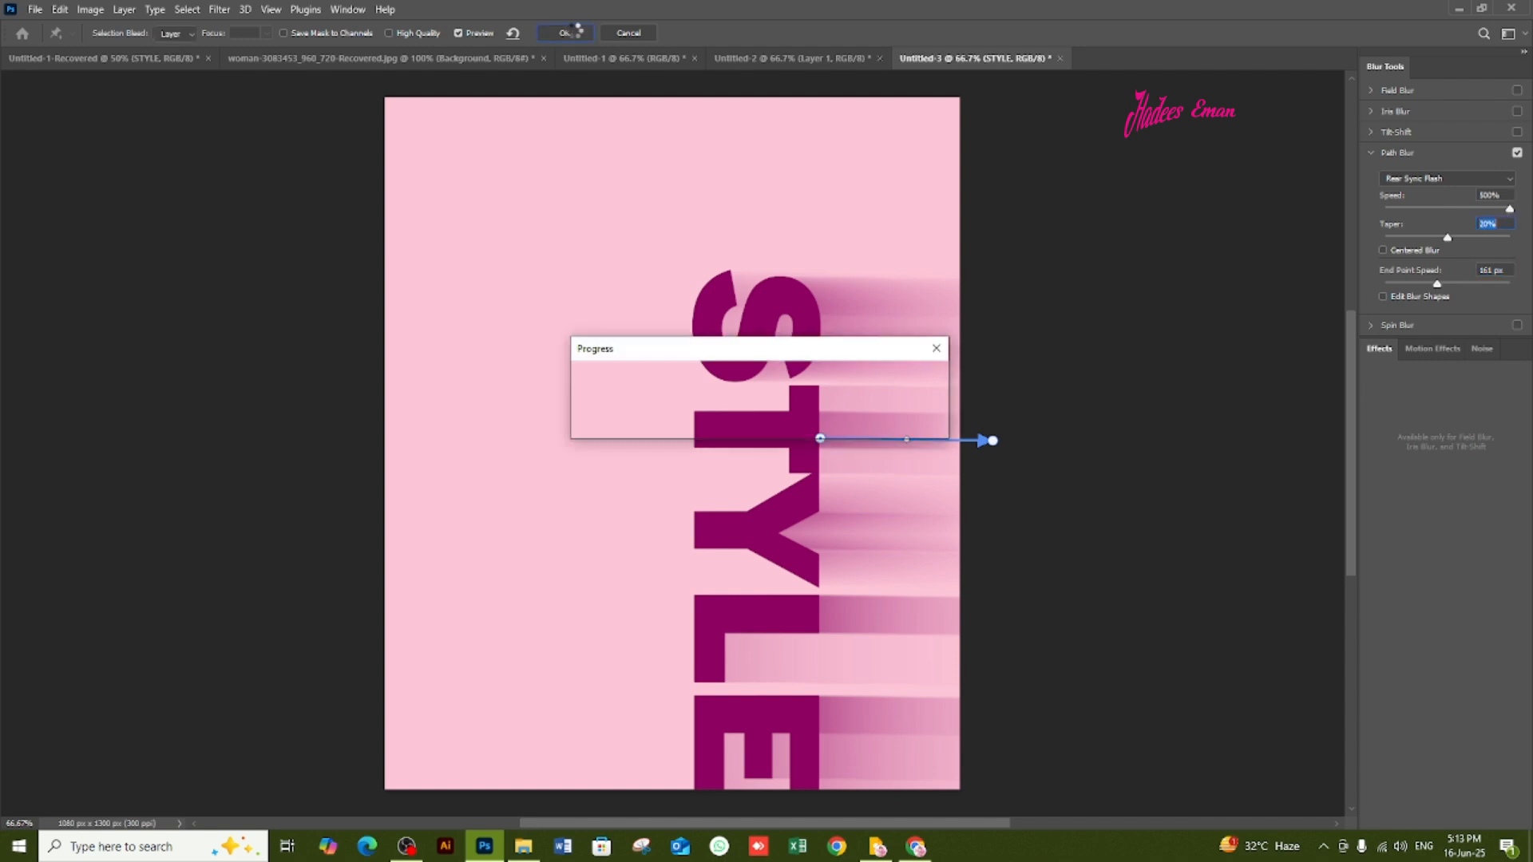
Show the woman's photo layer and place it directly beneath the stroked STYLE copy 2 layer.
left_click(1408, 624)
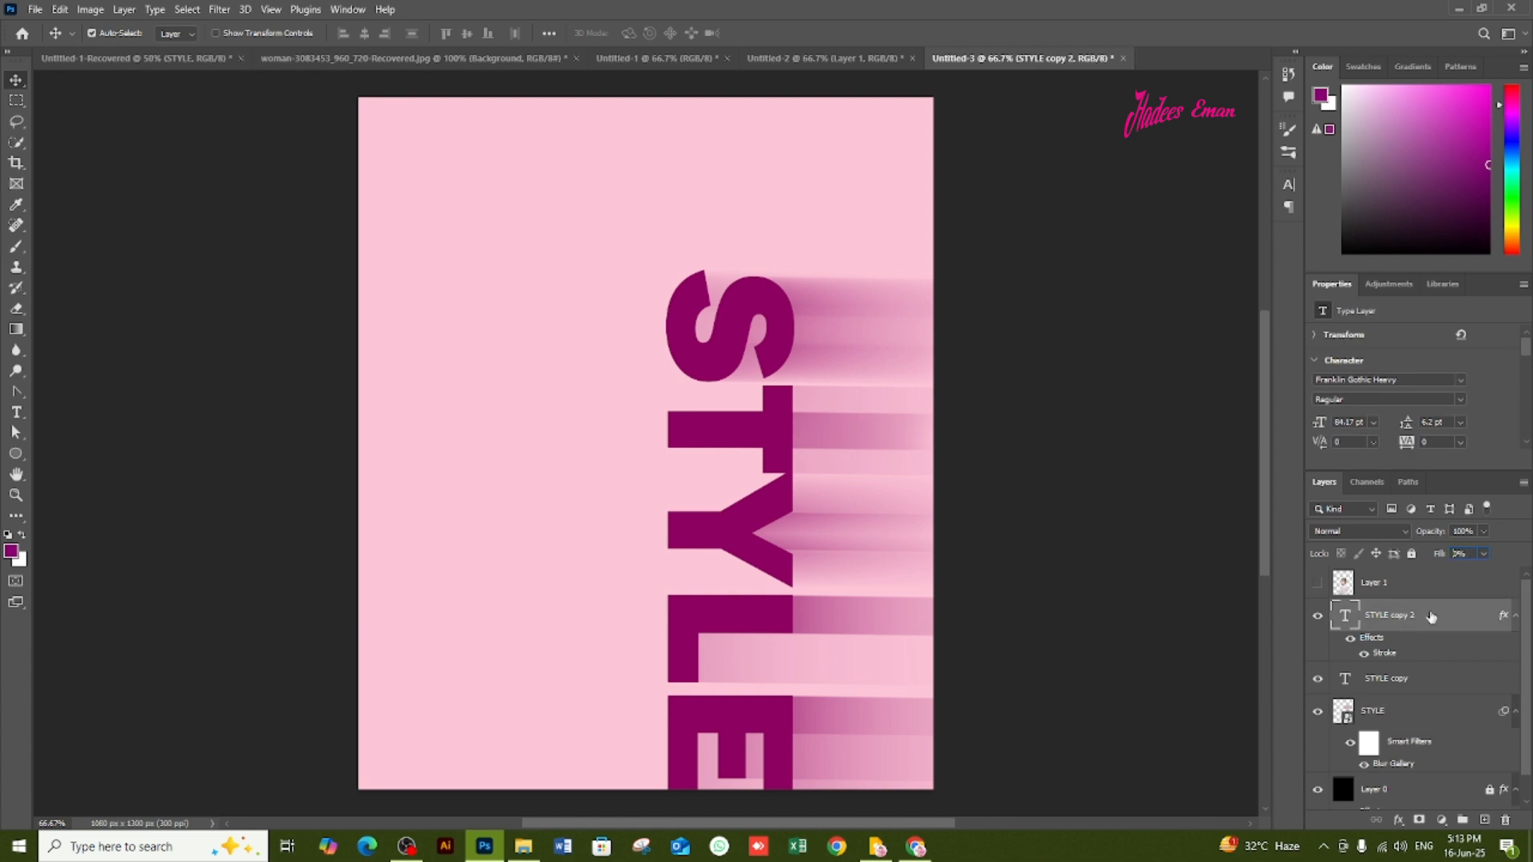
left_click(1317, 584)
left_click_drag(1377, 587, 1373, 648)
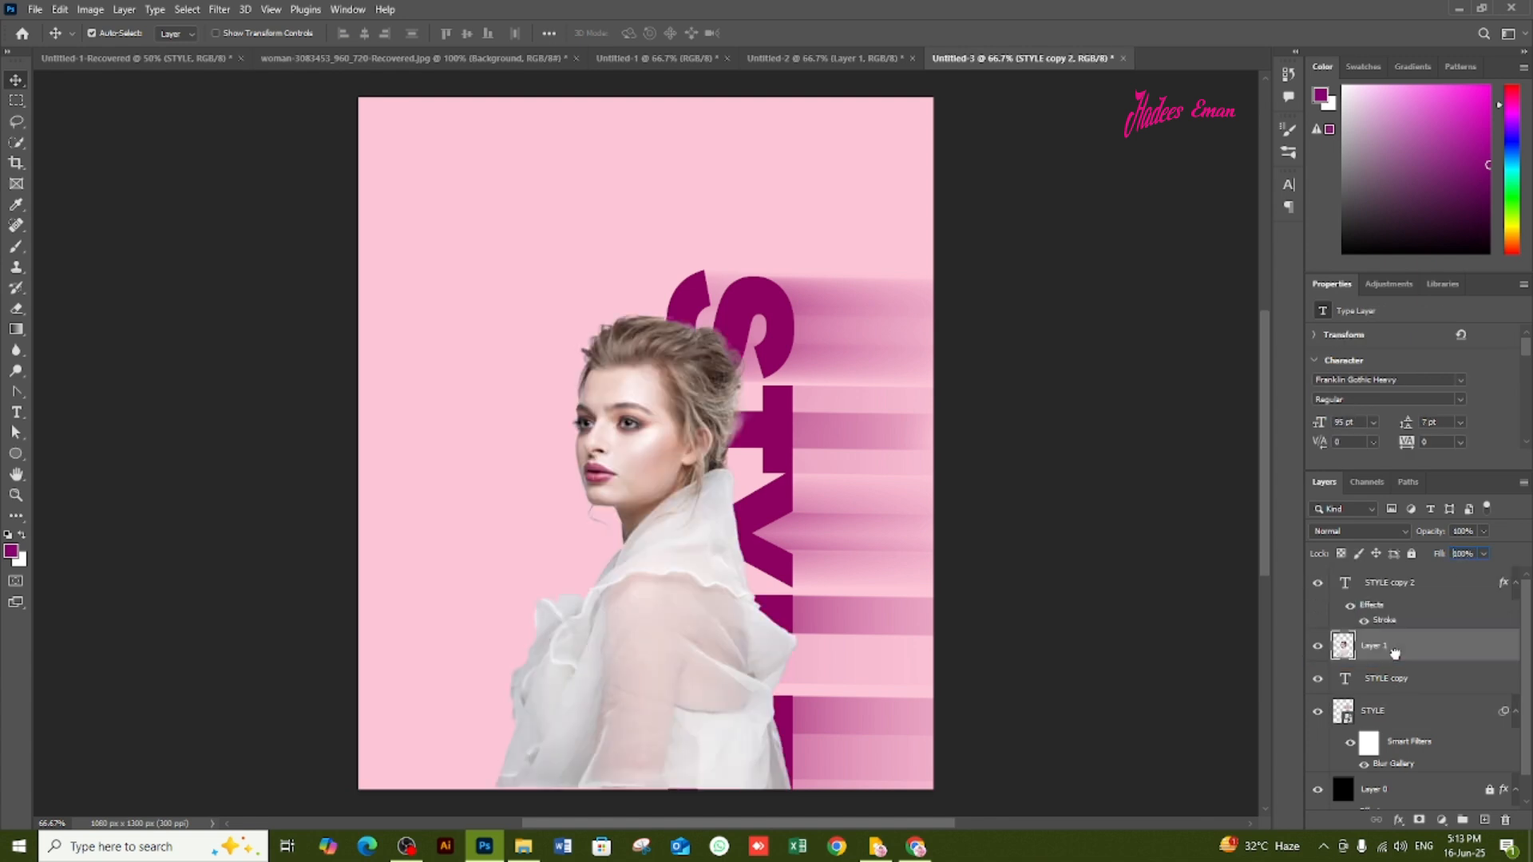
Apply an Add Noise filter to the blurred STYLE smart object with 12.03% amount and uniform distribution.
scroll(1399, 739, "down", 1)
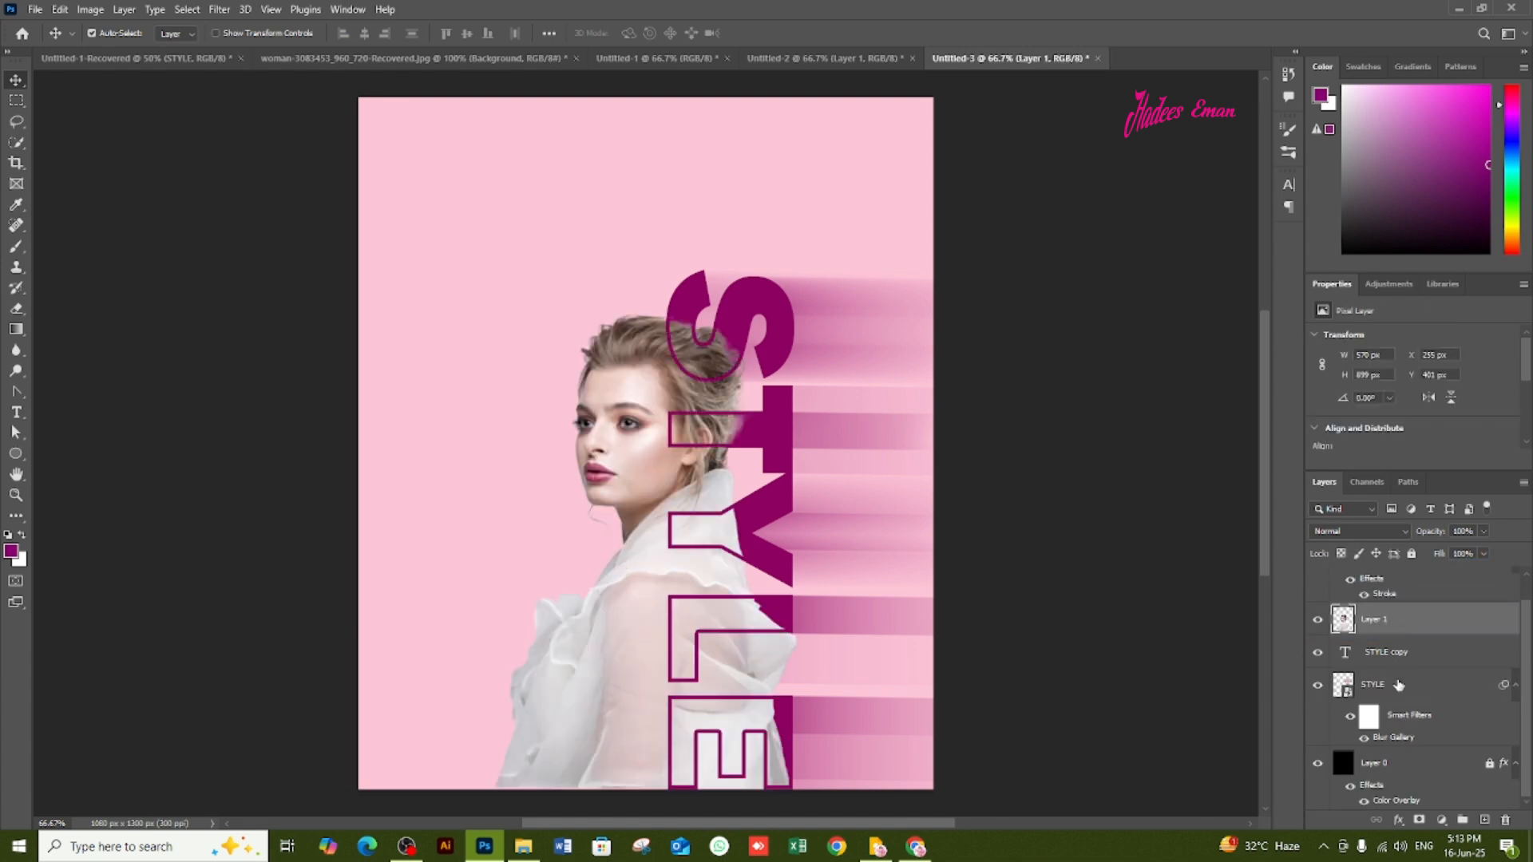
left_click(1411, 685)
double_click(1428, 685)
left_click(1438, 176)
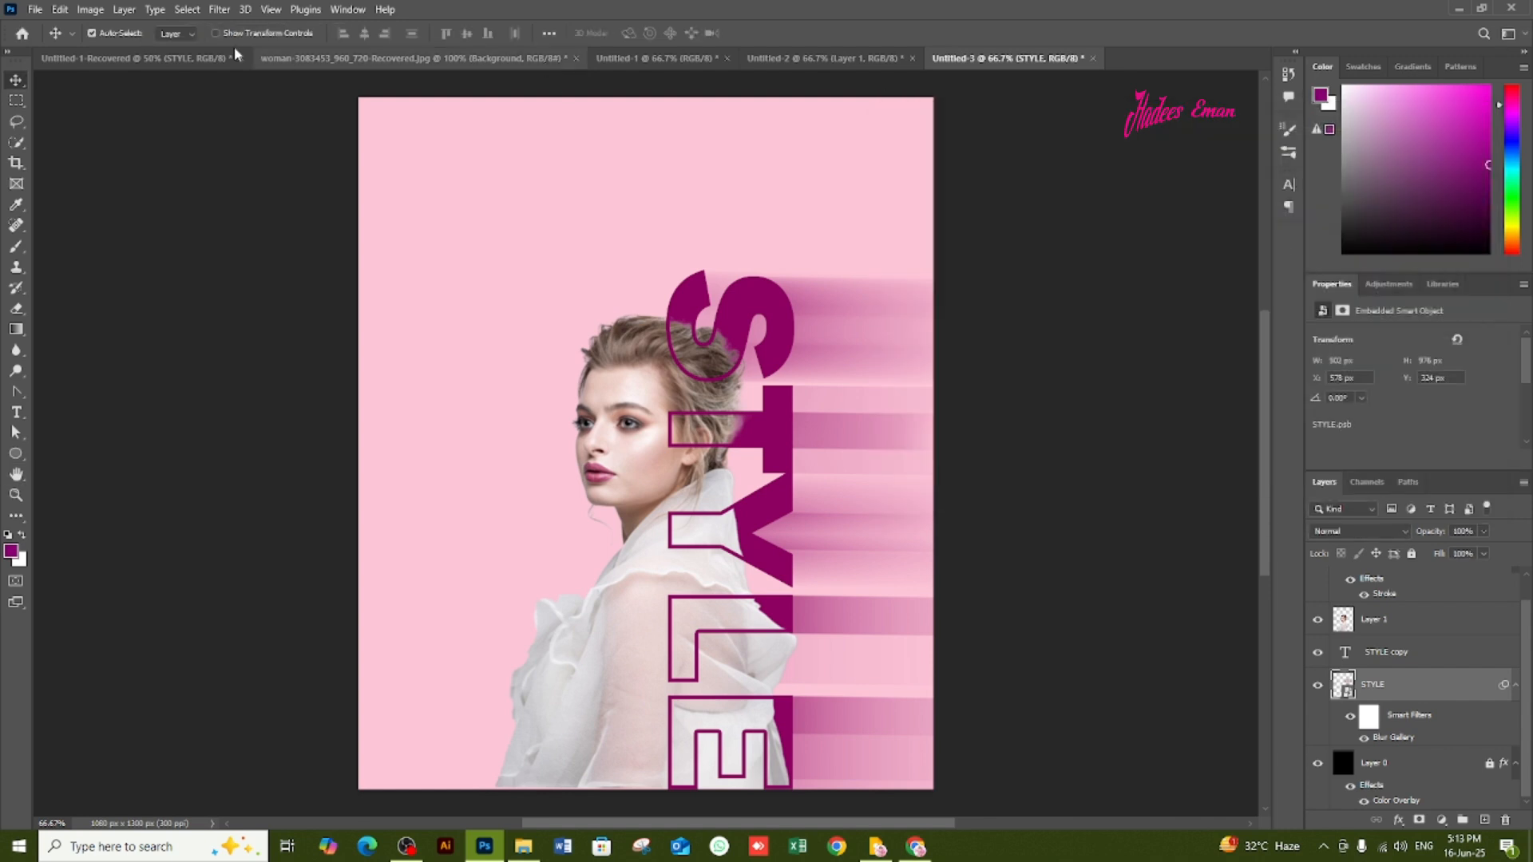
left_click(220, 9)
left_click(431, 262)
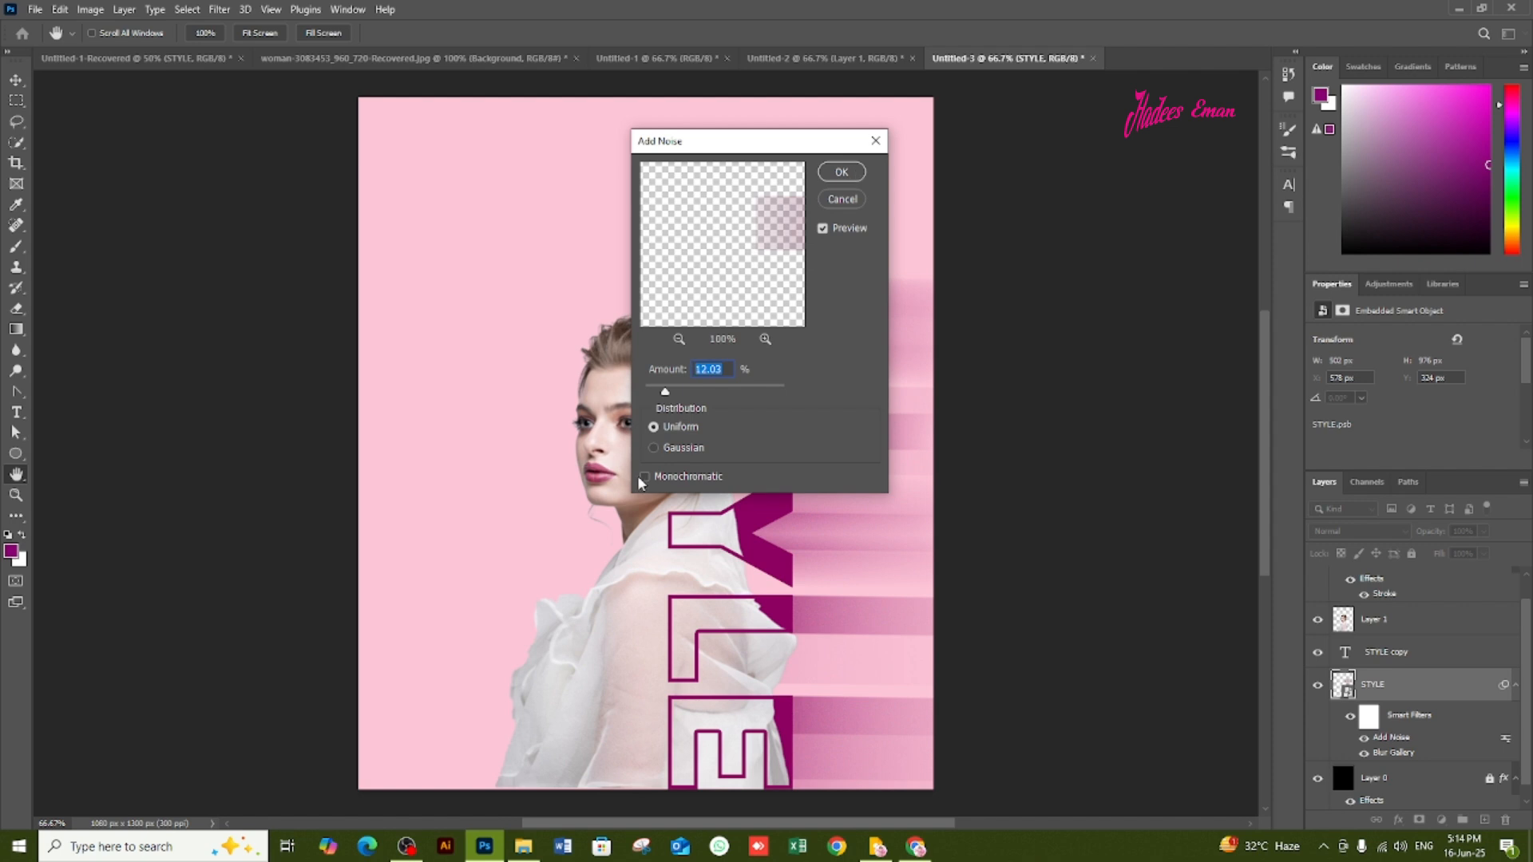
left_click(840, 172)
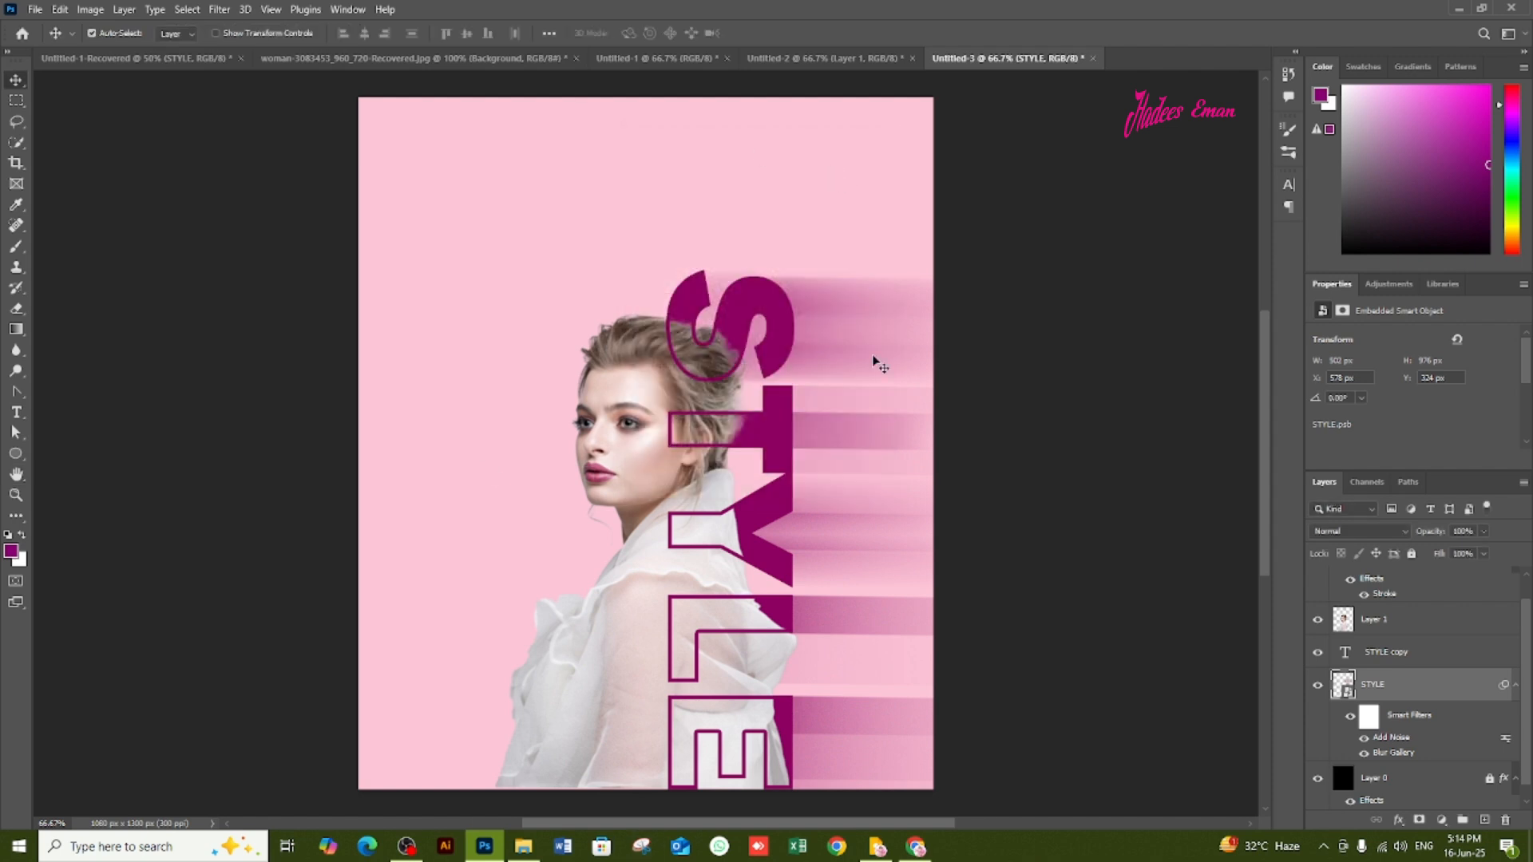
Draw a 479 px circle behind the woman's head, just above the background layer, with dark magenta fill and no stroke.
scroll(1413, 703, "down", 1)
left_click(1389, 762)
left_click(15, 452)
left_click_drag(465, 329, 719, 583)
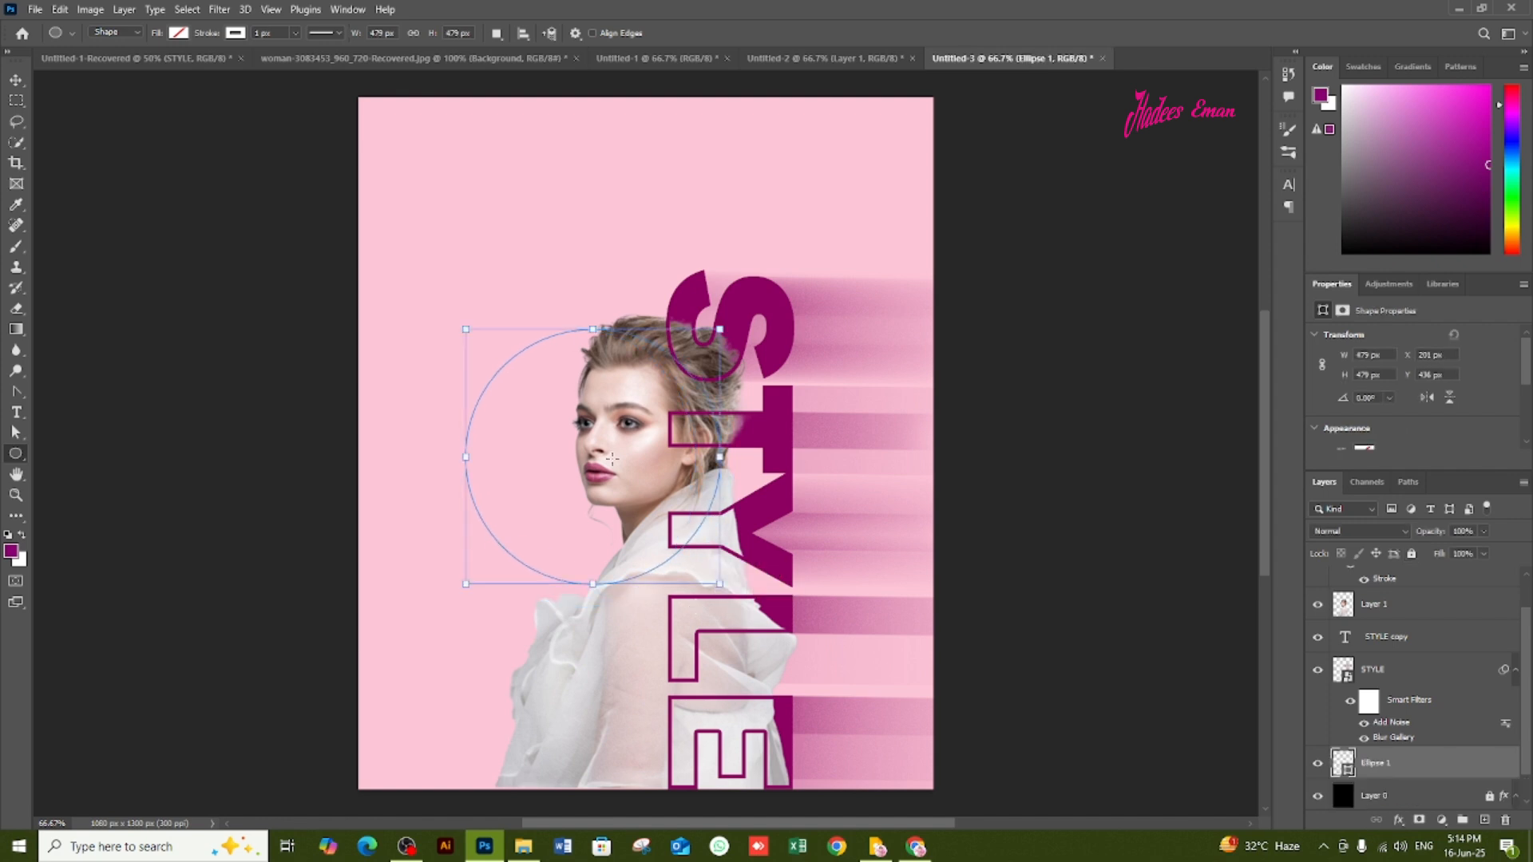
left_click(178, 33)
left_click(277, 63)
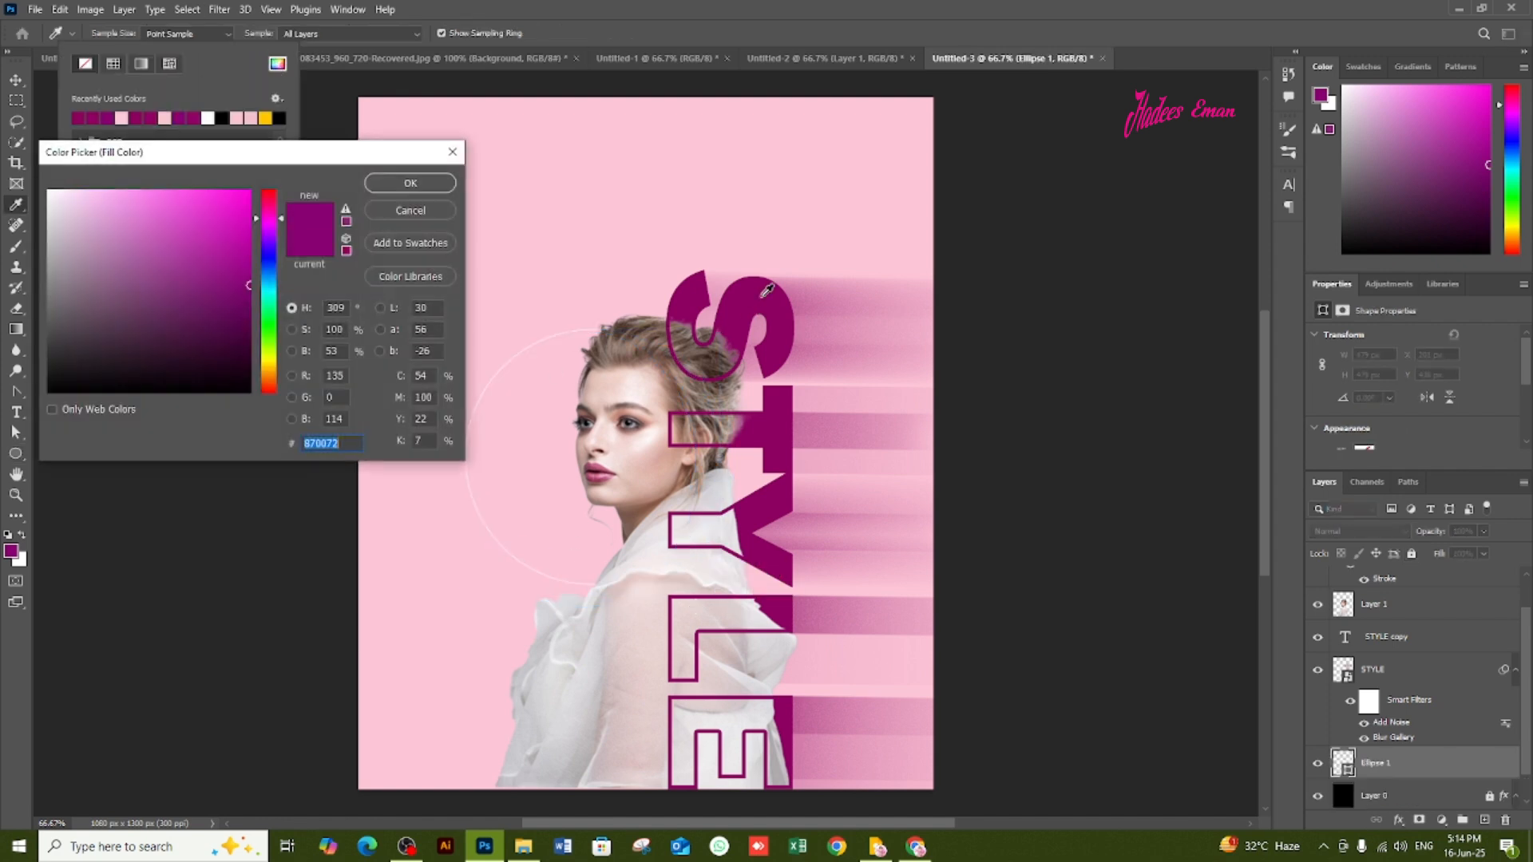
left_click(405, 186)
left_click(236, 33)
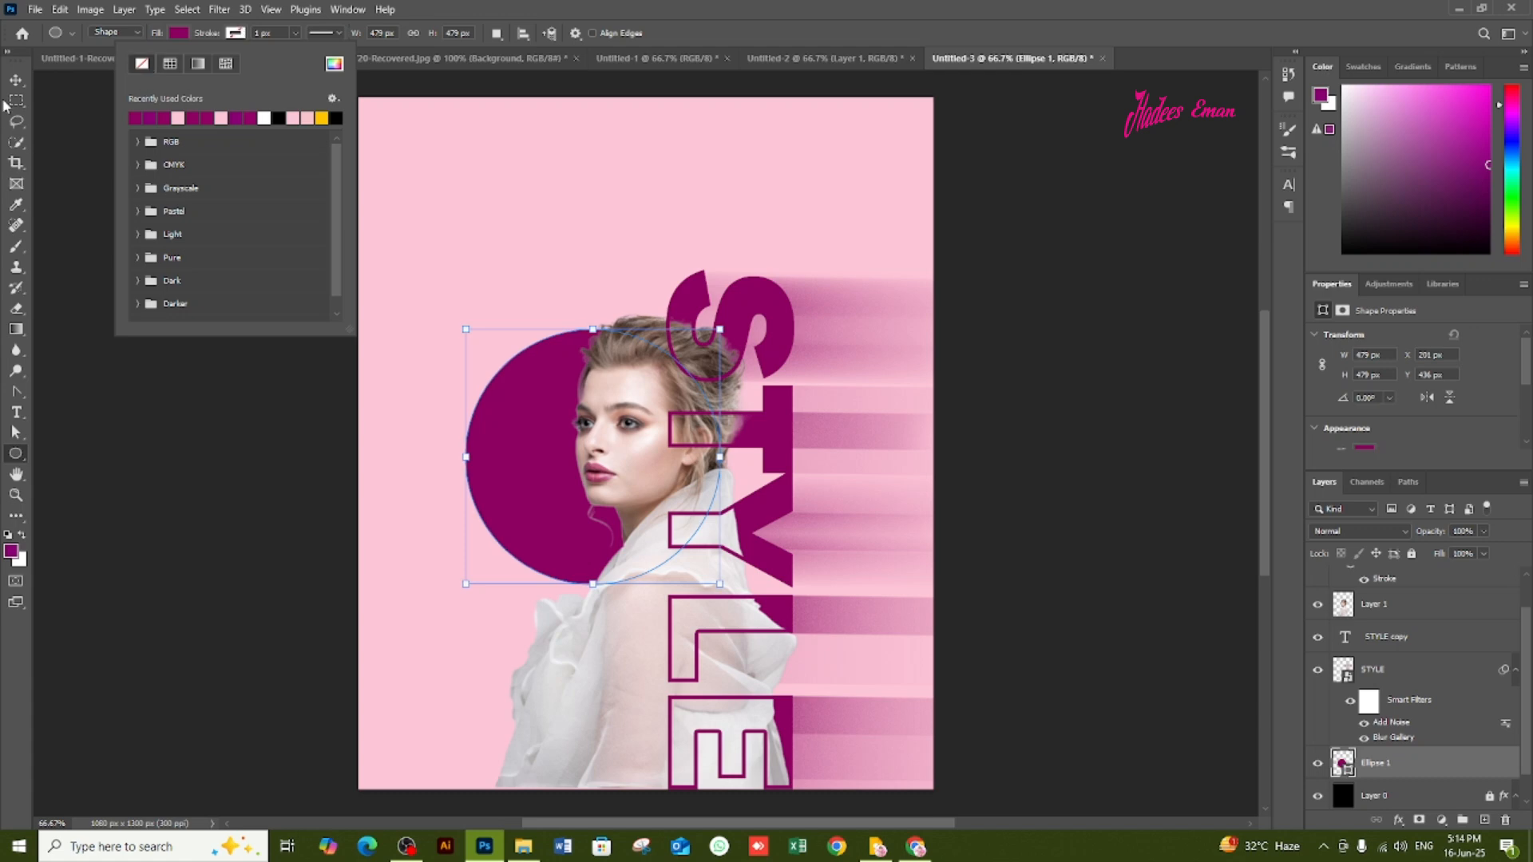
Duplicate the circle and turn the lower one into an outline with 0% fill and a 7 px inside stroke.
left_click(16, 80)
left_click_drag(1422, 766, 1484, 820)
left_click(1415, 803)
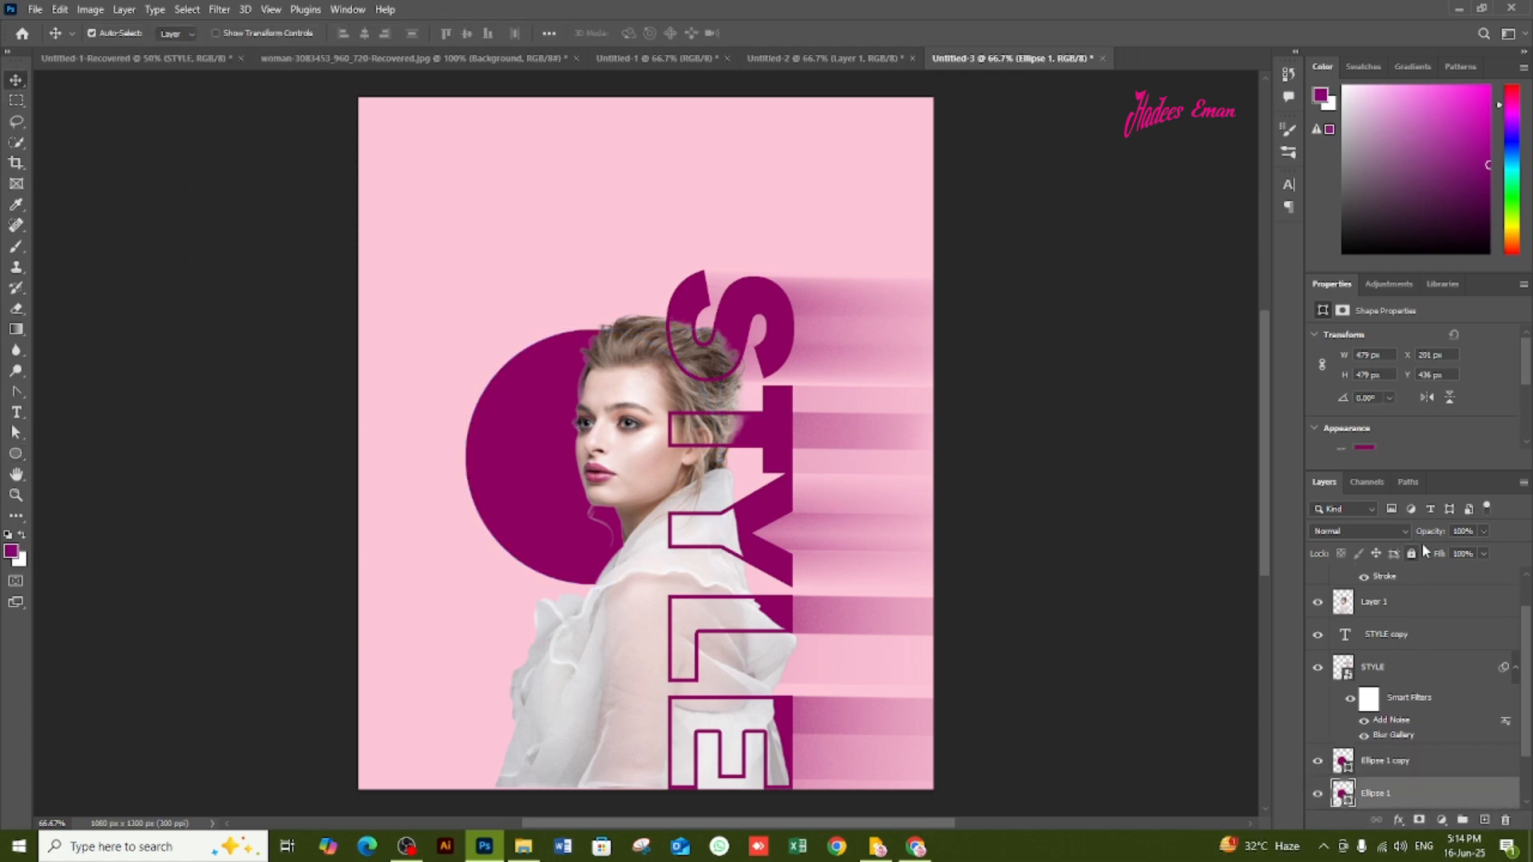
double_click(1453, 798)
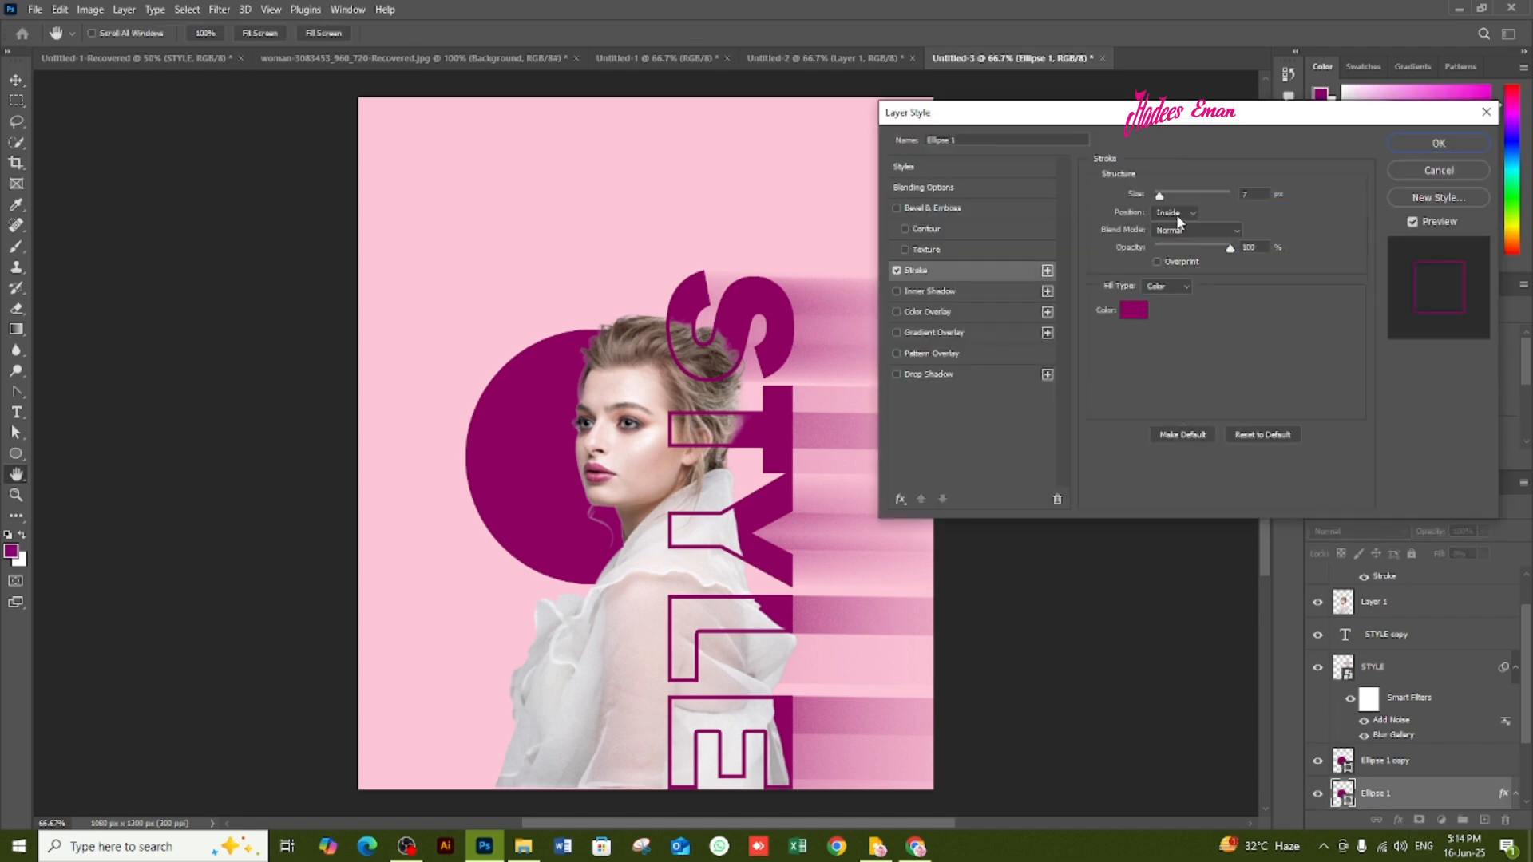
left_click(1427, 148)
Move the outlined circle down and left of the solid one, centred at about X 306.5 px, Y 915.5 px.
key("shift+Down")
key("shift+Down")
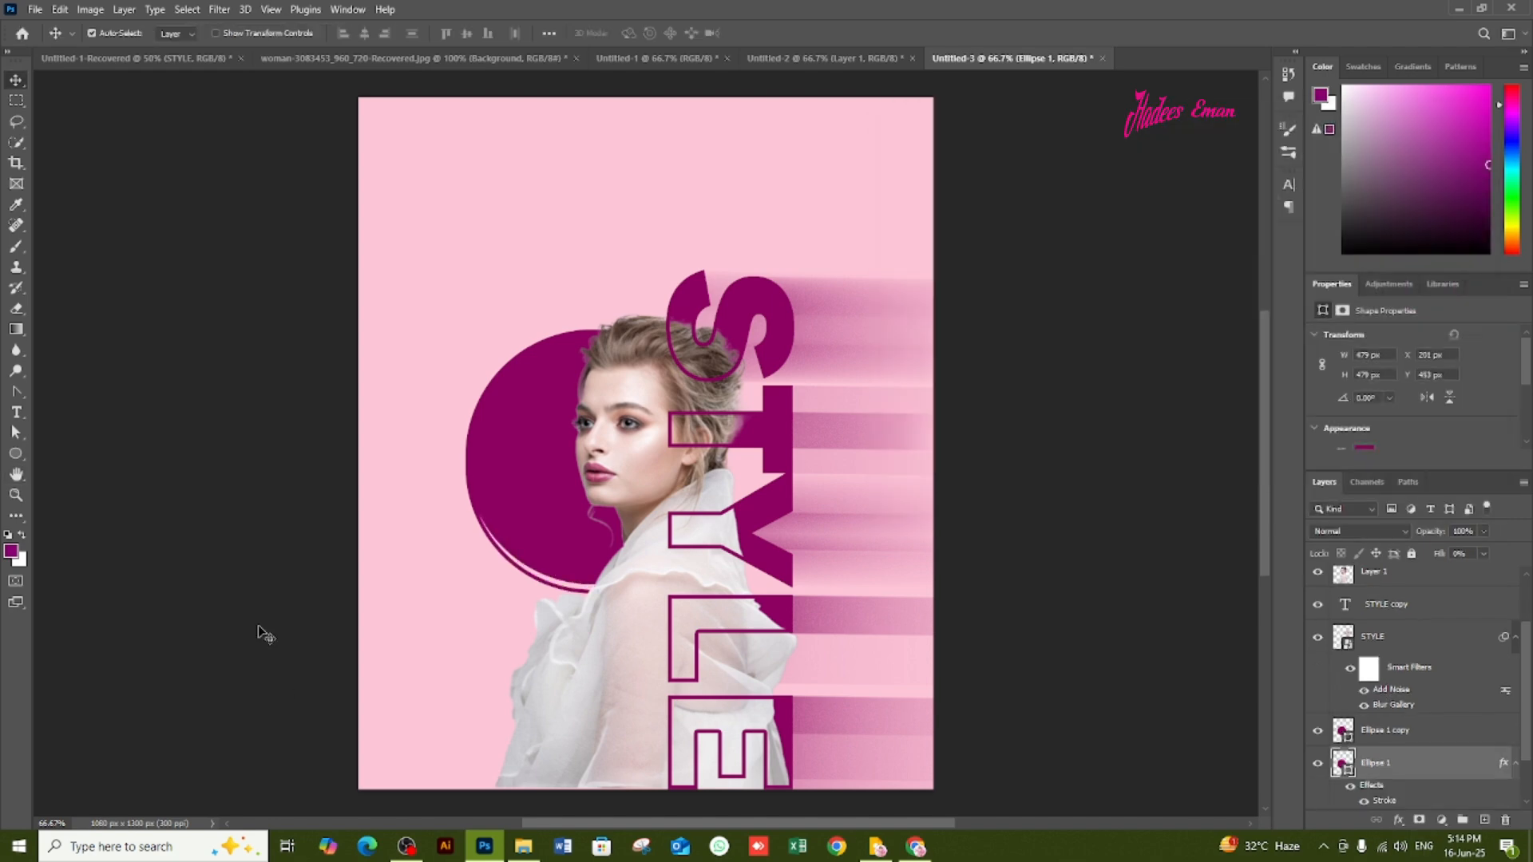
key("ctrl+t")
left_click_drag(542, 571, 458, 688)
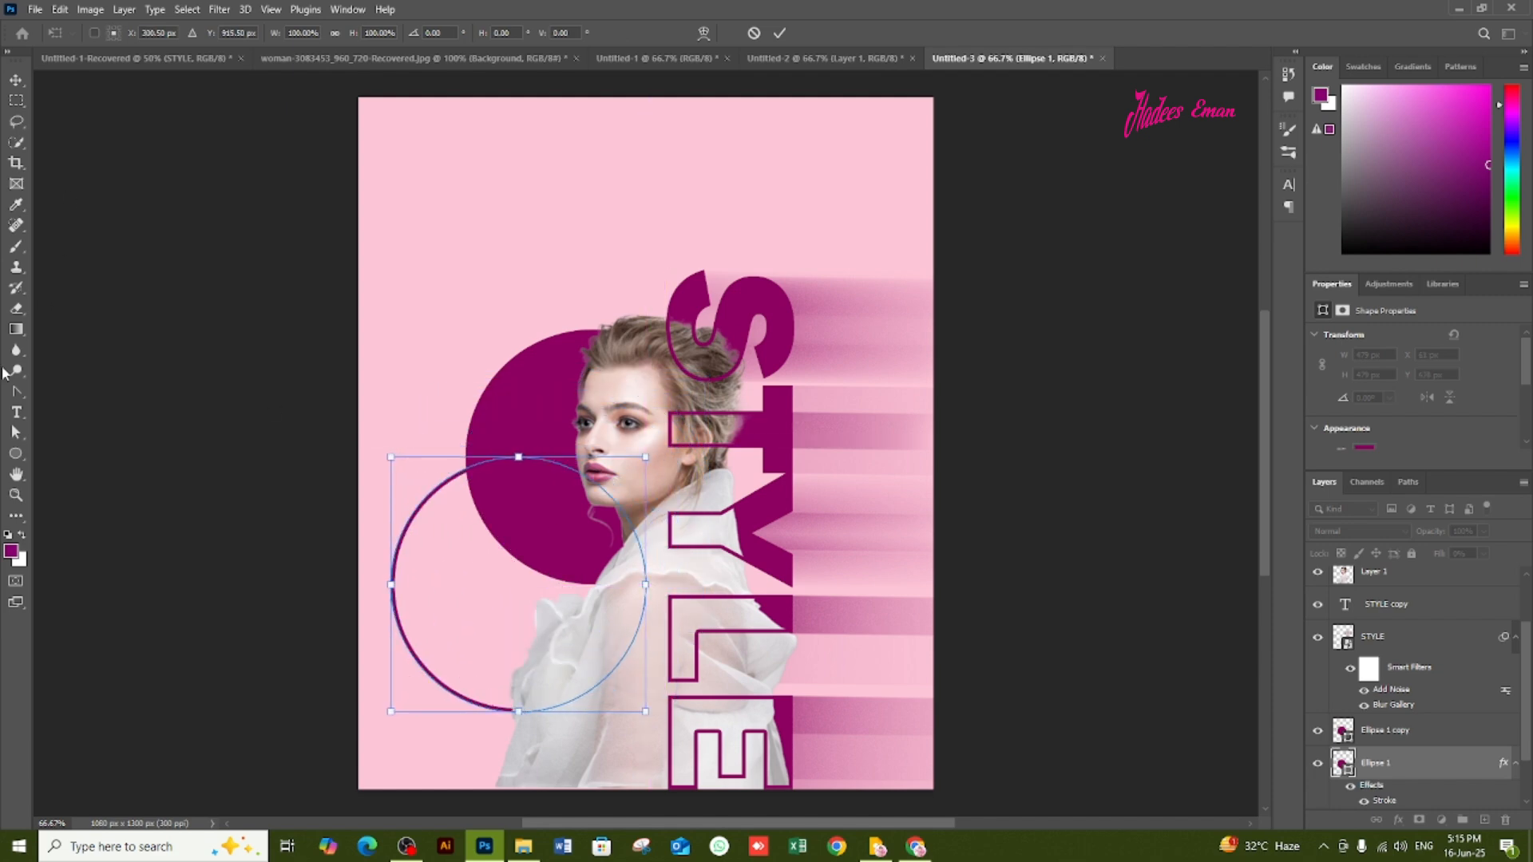
Draw a small magenta-outlined circle on the large circle's upper-left edge and a 178 px solid dark magenta circle on the outlined circle's lower left.
left_click(14, 456)
left_click_drag(465, 322, 543, 399)
mouse_move(382, 603)
left_mouse_down()
mouse_move(489, 718)
mouse_move(444, 684)
mouse_move(453, 704)
left_mouse_up()
left_click(180, 33)
left_click(99, 117)
left_click(236, 34)
left_click(128, 65)
left_click(16, 80)
Draw a small light pink circle inside the large circle's left edge and place a 28 px copy below it.
left_click(15, 453)
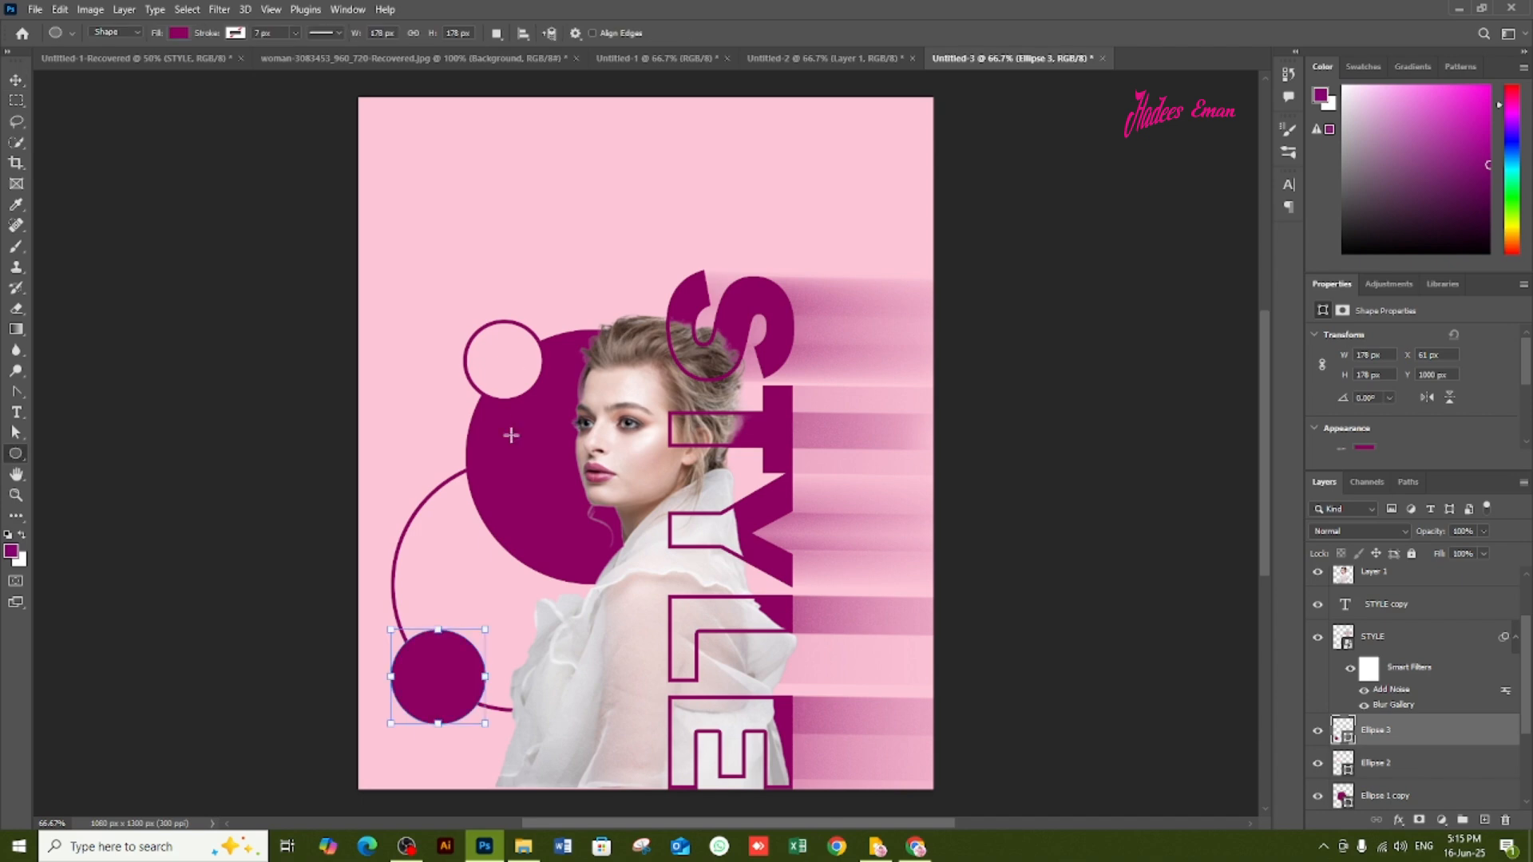
mouse_move(486, 412)
left_mouse_down()
mouse_move(515, 441)
mouse_move(485, 422)
mouse_move(480, 458)
mouse_move(500, 470)
mouse_move(478, 452)
left_mouse_up()
left_click(179, 33)
left_click(87, 117)
left_click(16, 80)
key("ctrl+t")
left_click(791, 34)
Add the two-line text "Beauty Speaks" over the small solid circle in light pink 16 pt Edwardian Script ITC.
left_click(18, 413)
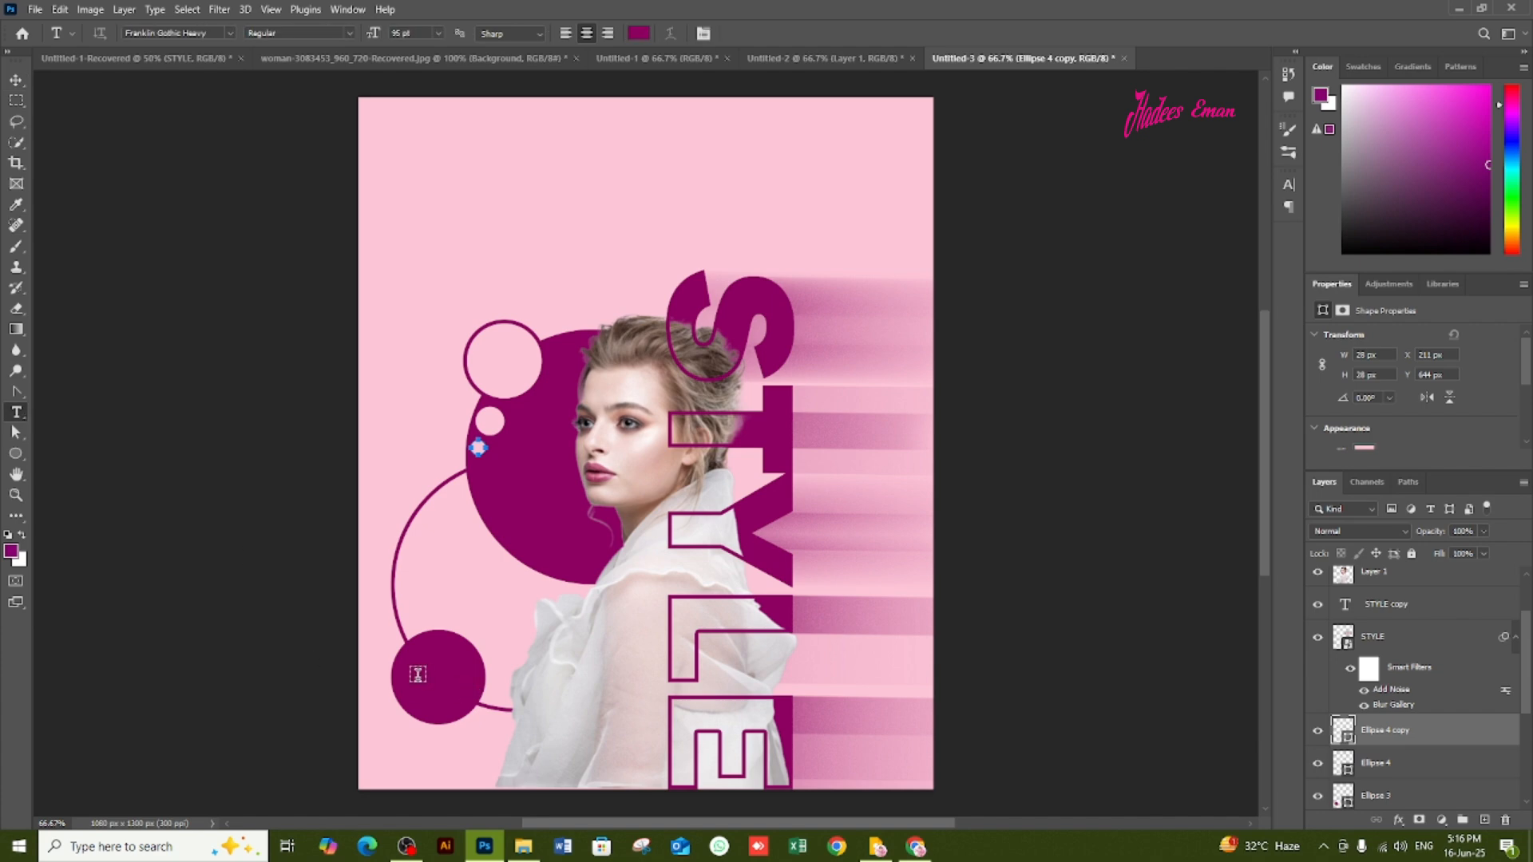
left_click(417, 674)
left_click_drag(372, 33, 311, 48)
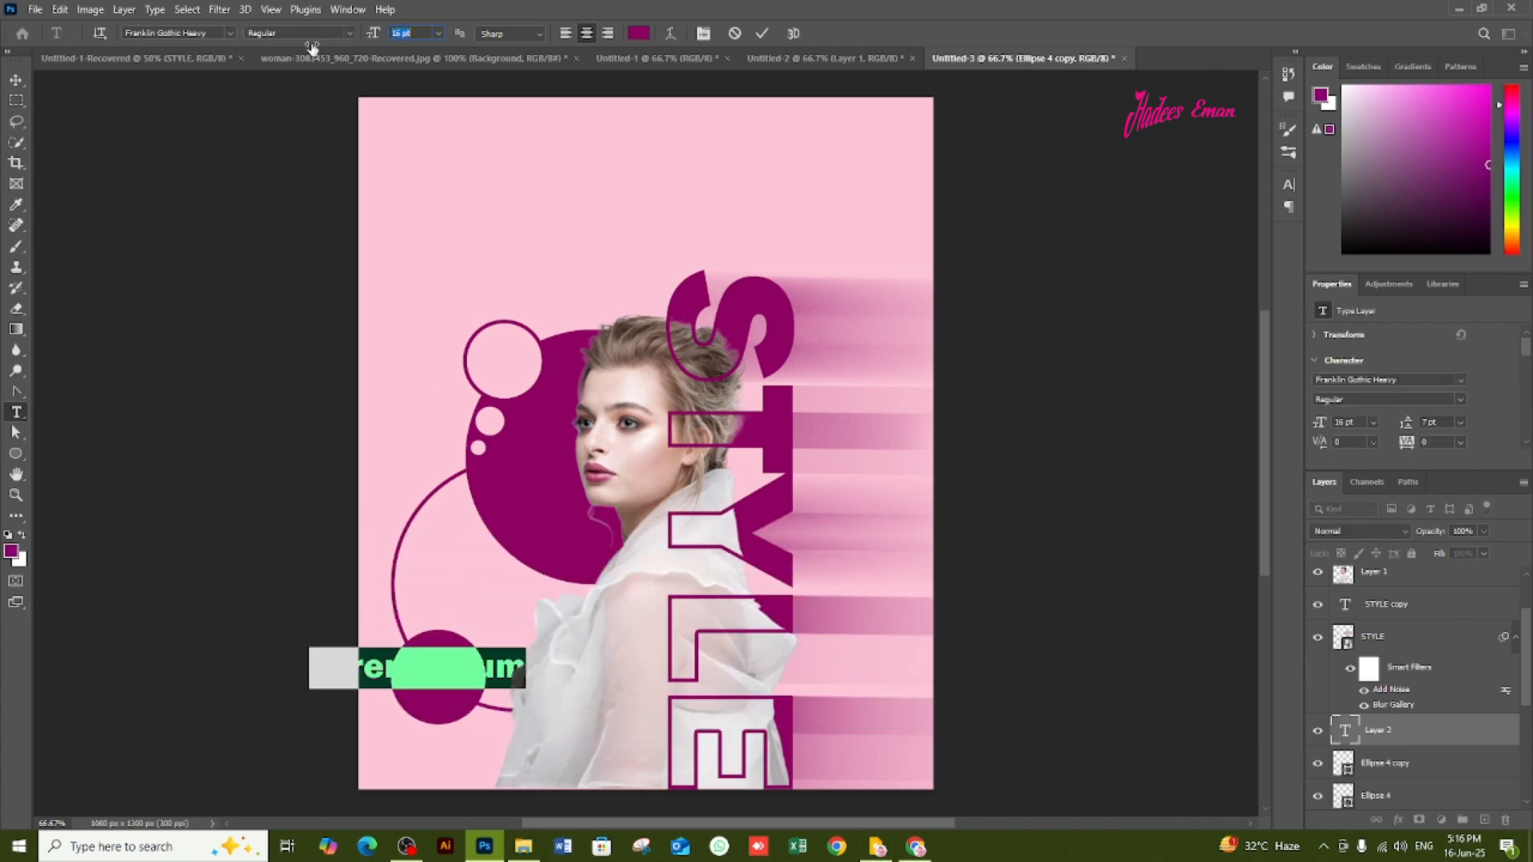
left_click(638, 34)
left_click(527, 184)
left_click(409, 183)
left_click(230, 33)
left_click(307, 113)
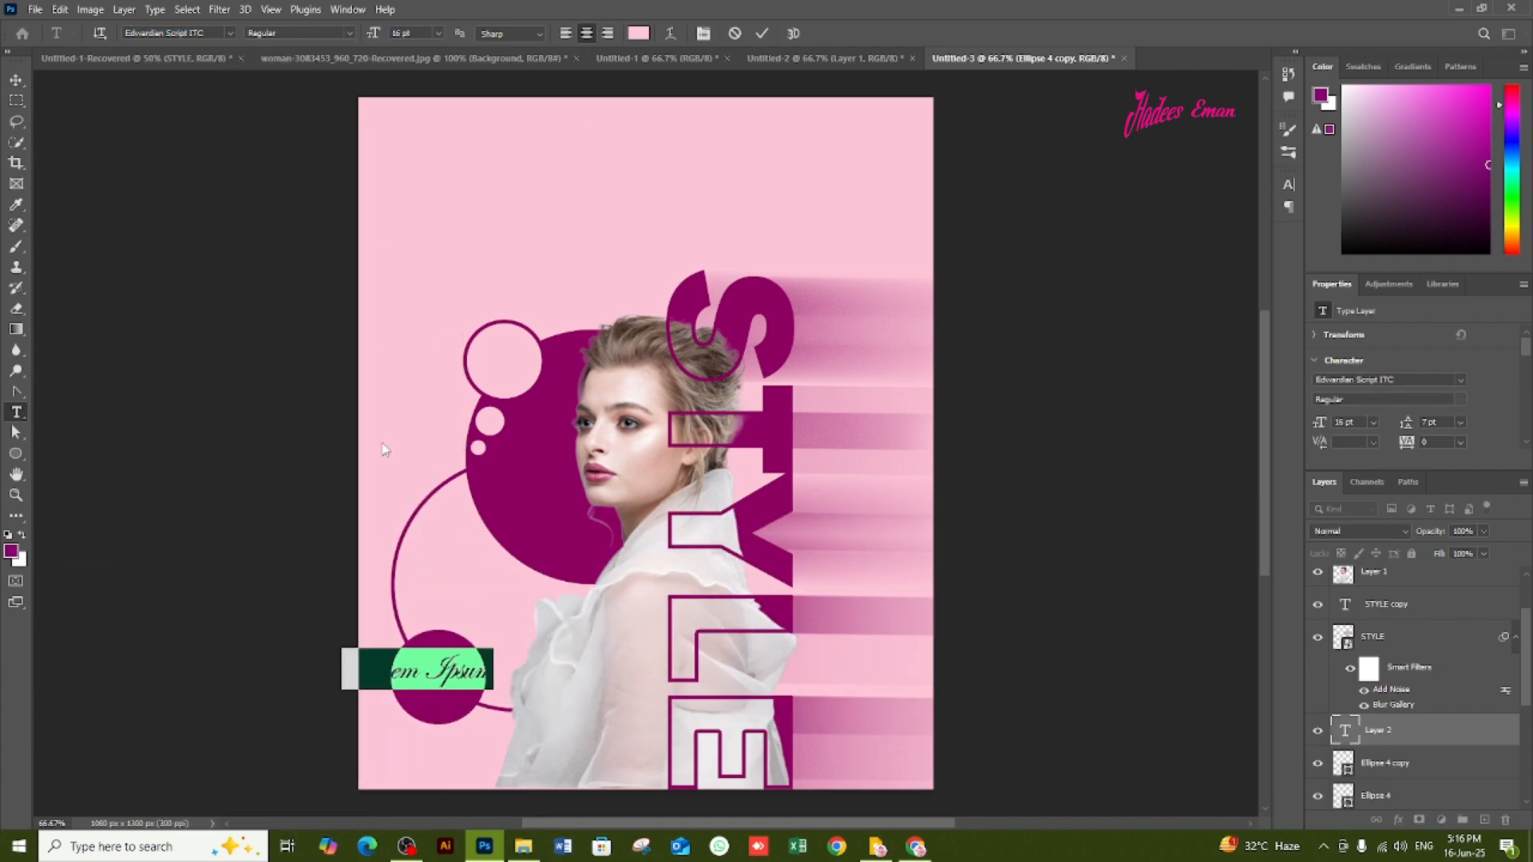
type("Beauty")
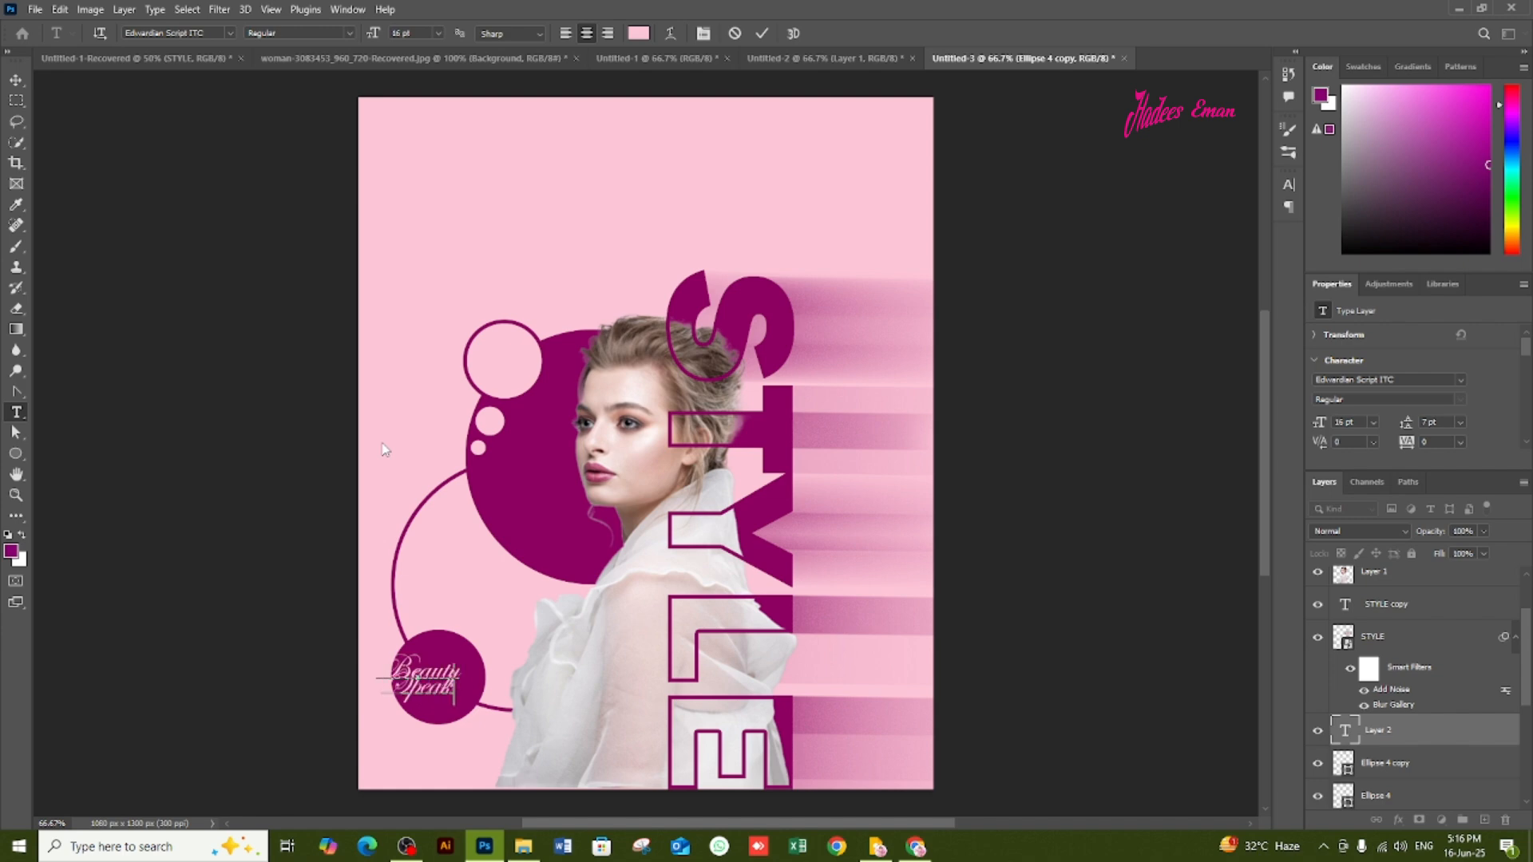
type(" Speaks")
Set the "Beauty Speaks" text's leading to 12 pt and its font size to 15 pt.
key("ctrl+a")
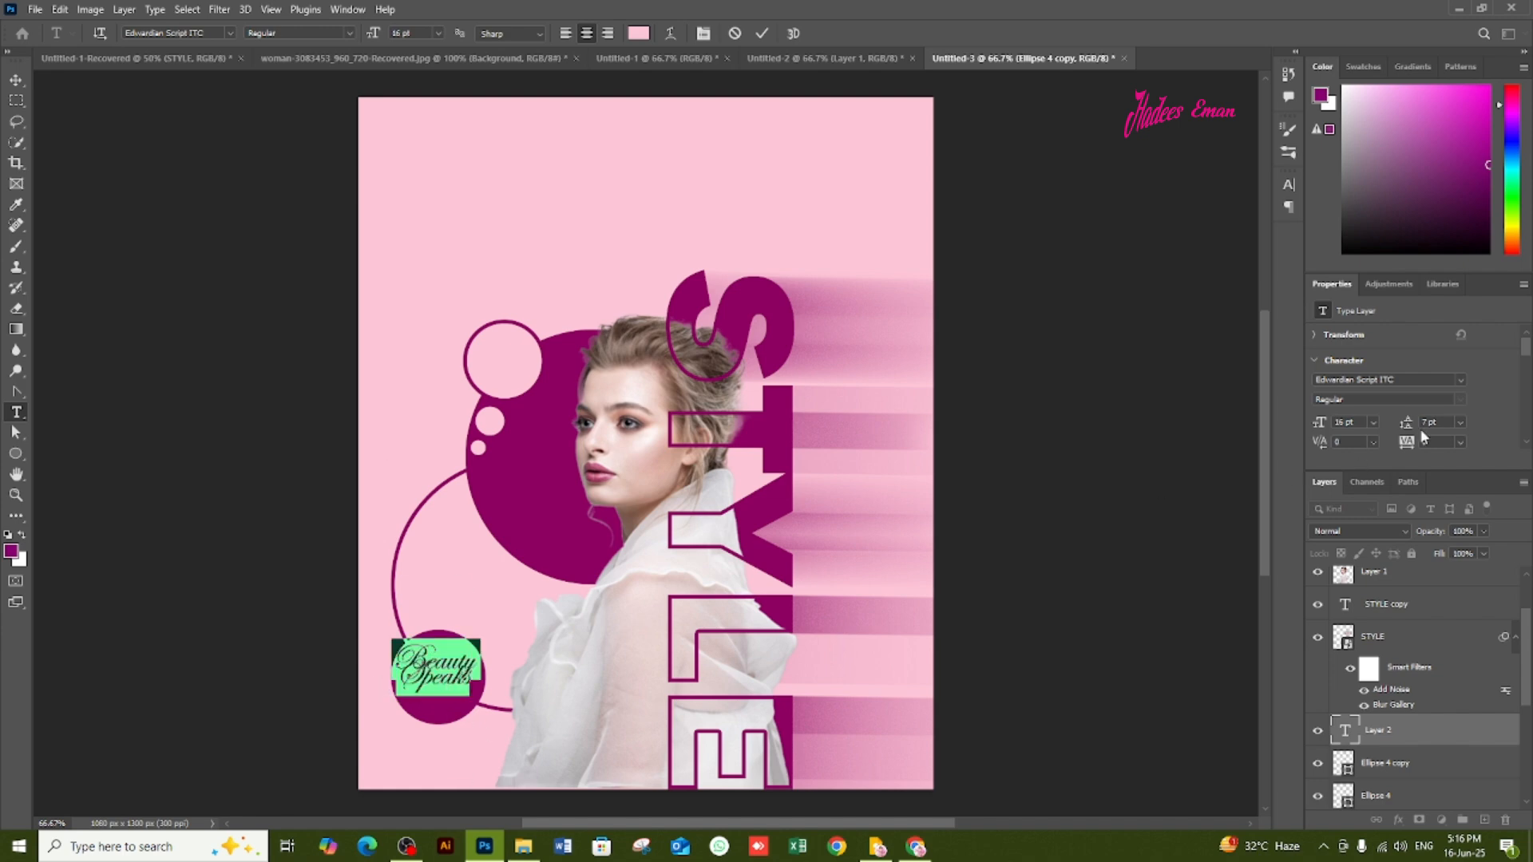
left_click_drag(1411, 424, 1408, 427)
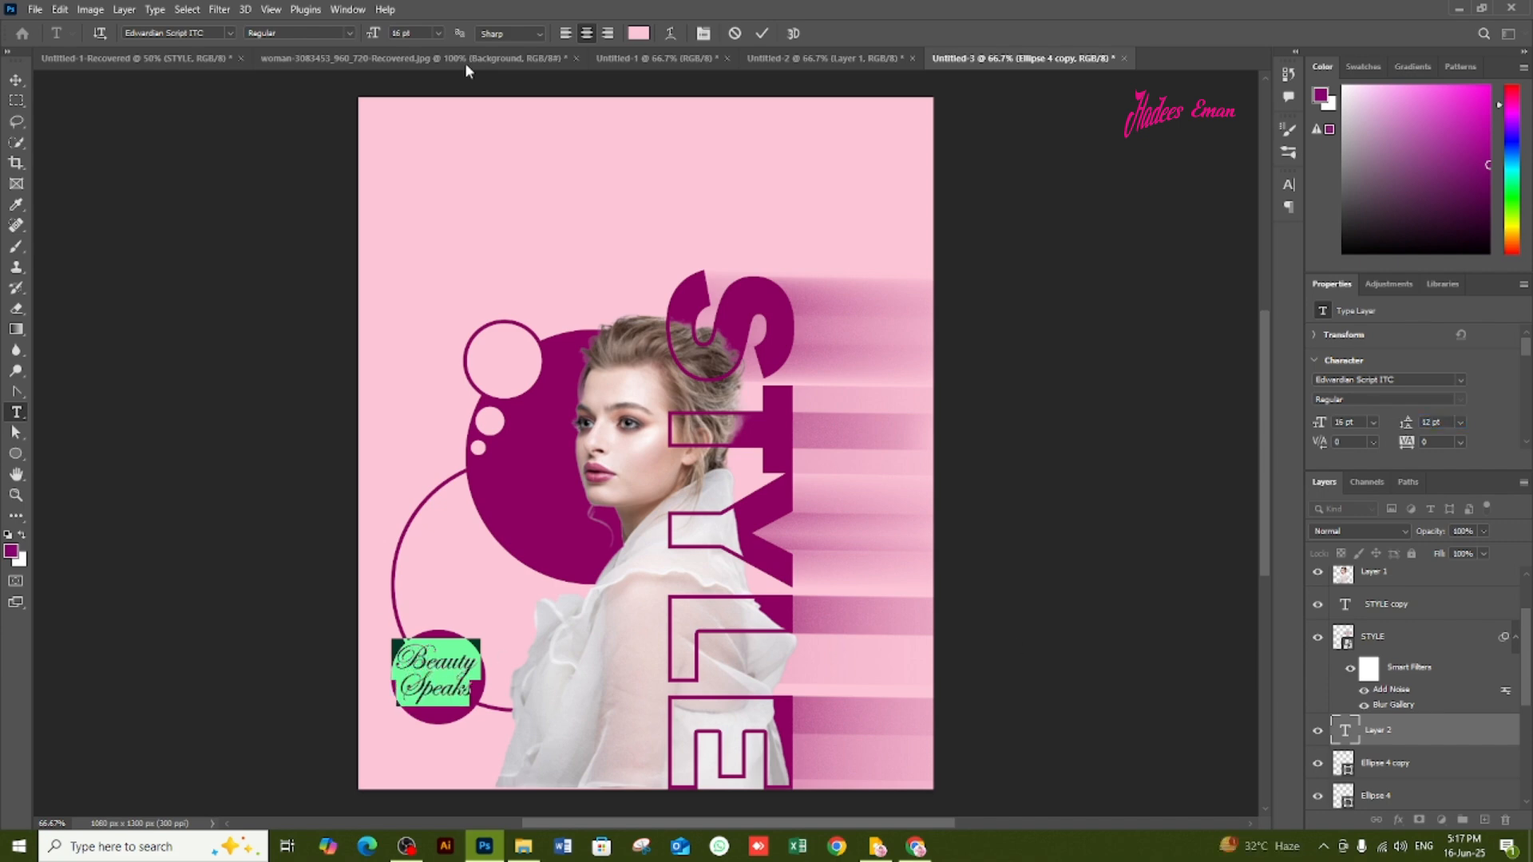
left_click_drag(375, 34, 371, 34)
left_click(761, 33)
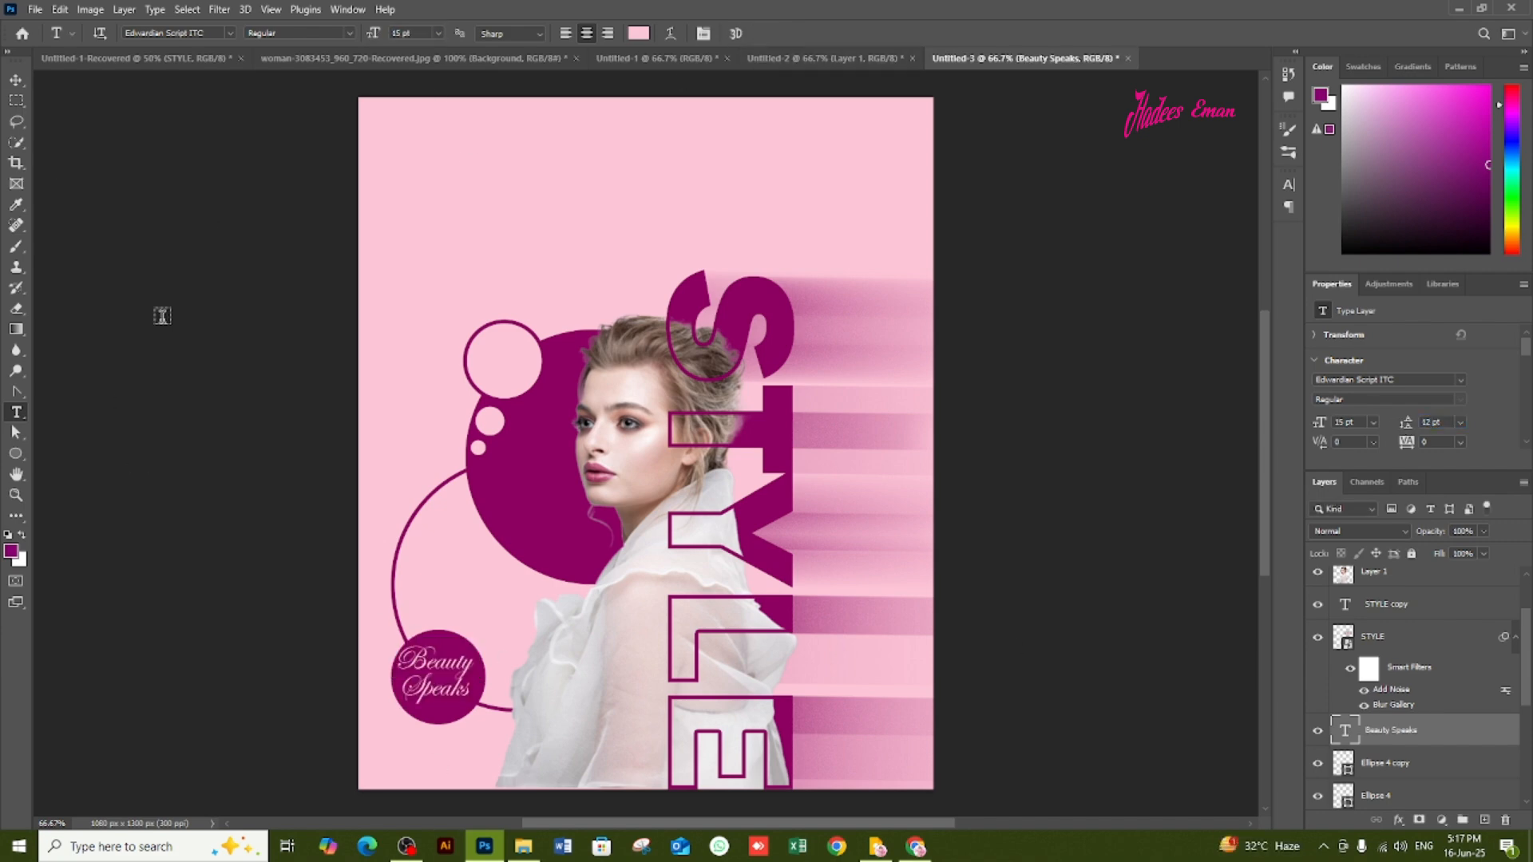
Add the text "OUTLINE" in the poster's empty upper area in dark magenta 20 pt Eras Bold ITC.
left_click(521, 206)
left_click(230, 33)
left_click(200, 99)
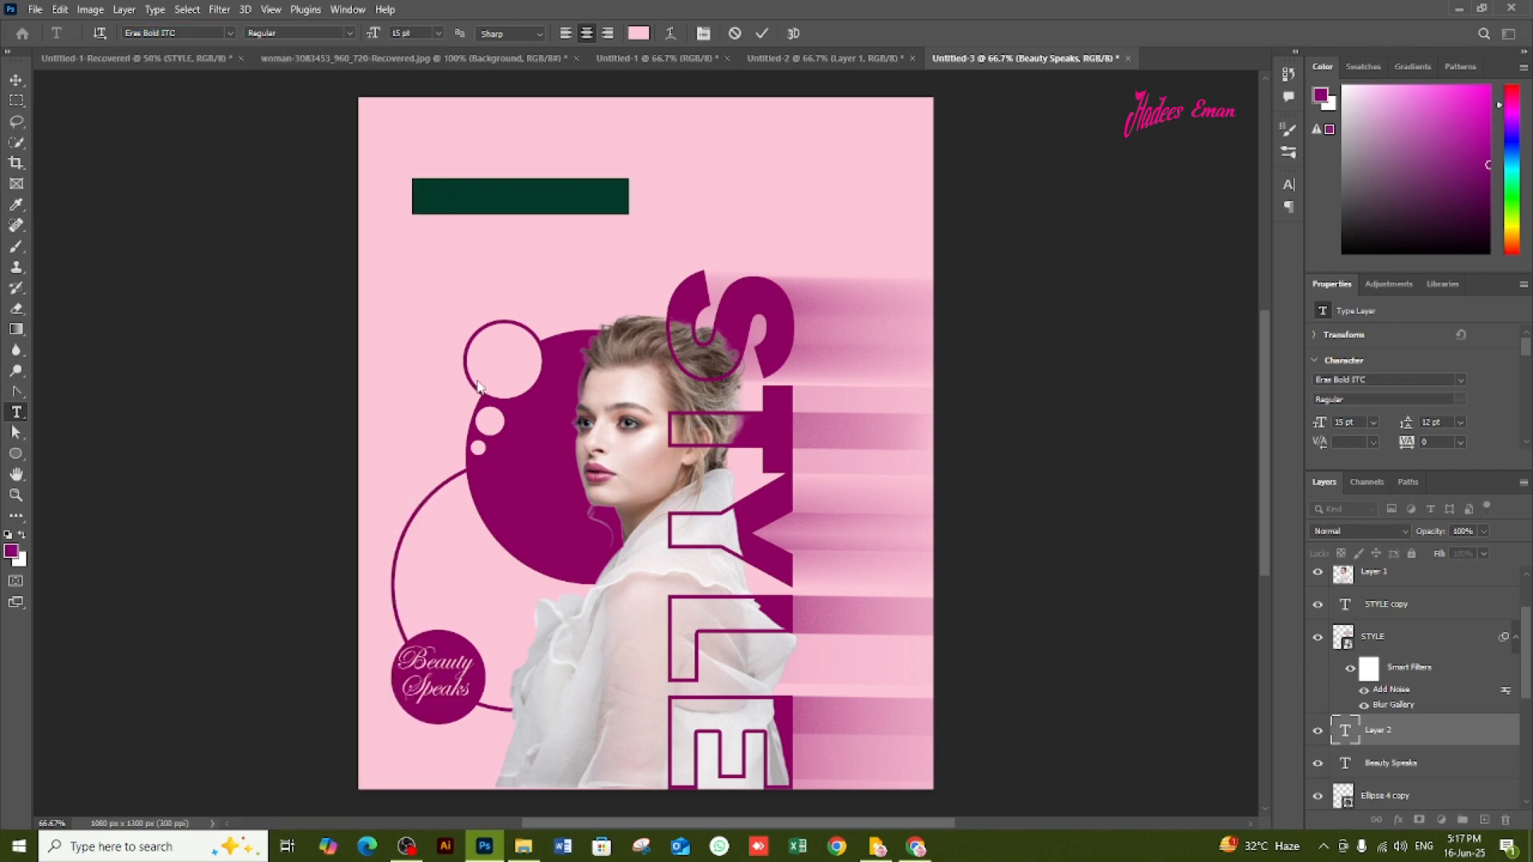
left_click(638, 33)
left_click(505, 488)
left_click(412, 185)
type("OUTLINE")
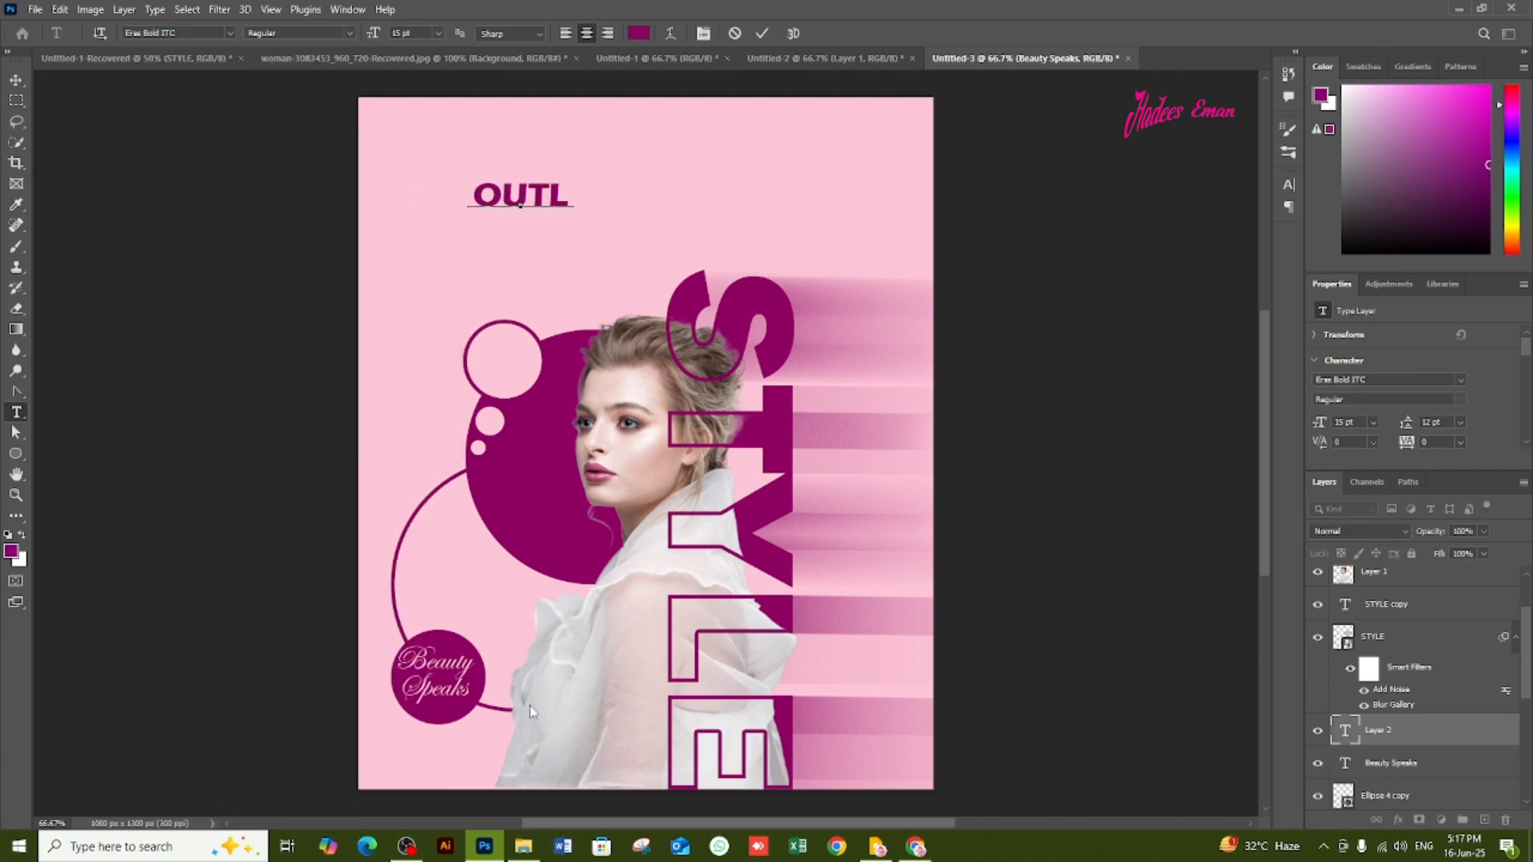
double_click(529, 191)
mouse_move(372, 35)
left_mouse_down()
mouse_move(391, 35)
mouse_move(372, 34)
left_mouse_up()
Give the OUTLINE text 0% fill and a dark magenta inside stroke, and move it up toward the poster's centre line.
left_click(1414, 730)
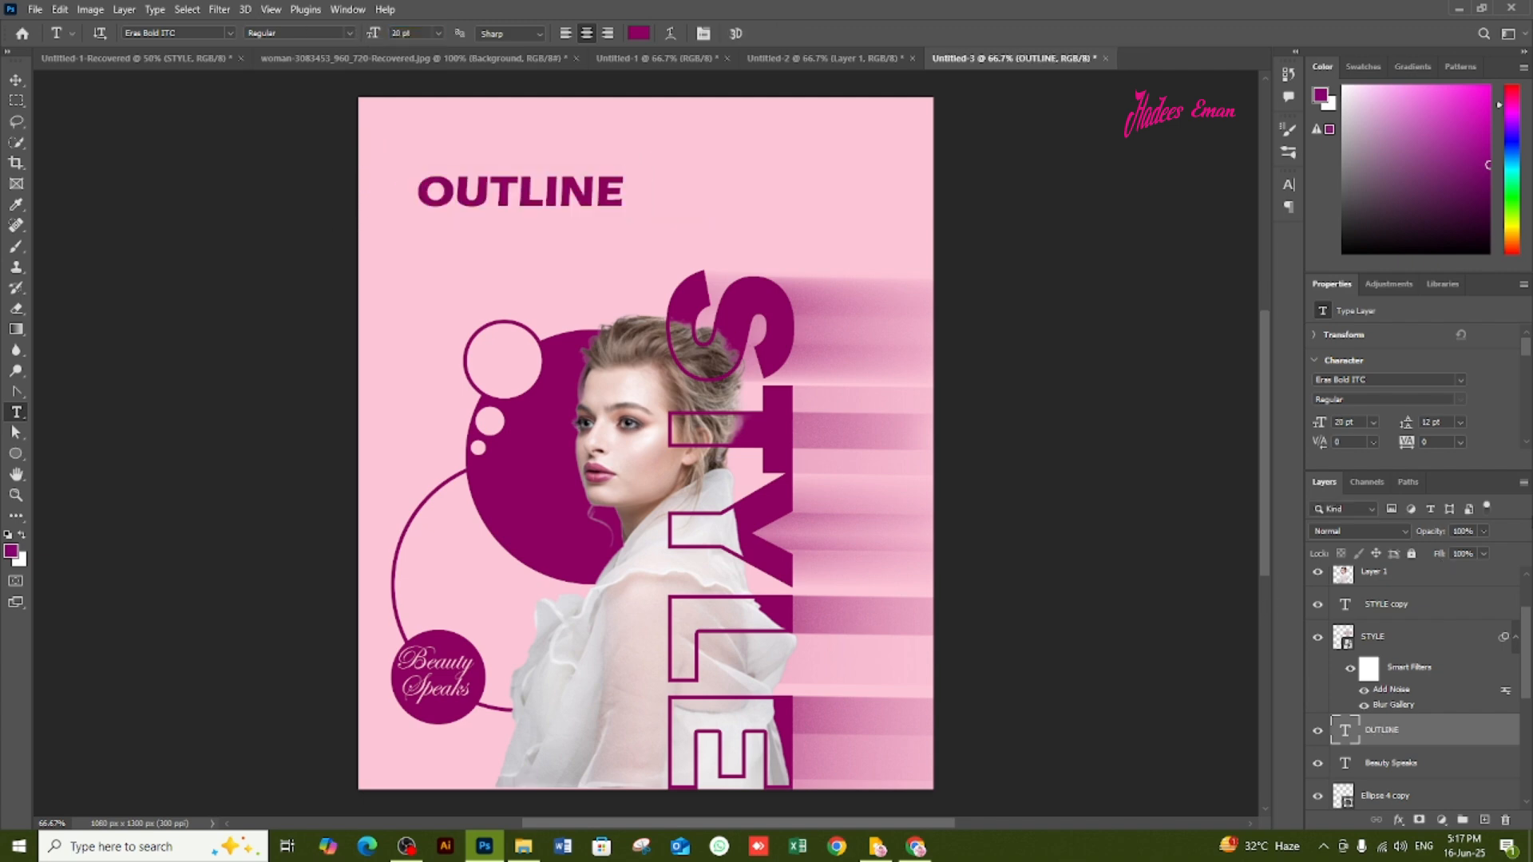
left_click_drag(1438, 553, 1429, 548)
double_click(1479, 732)
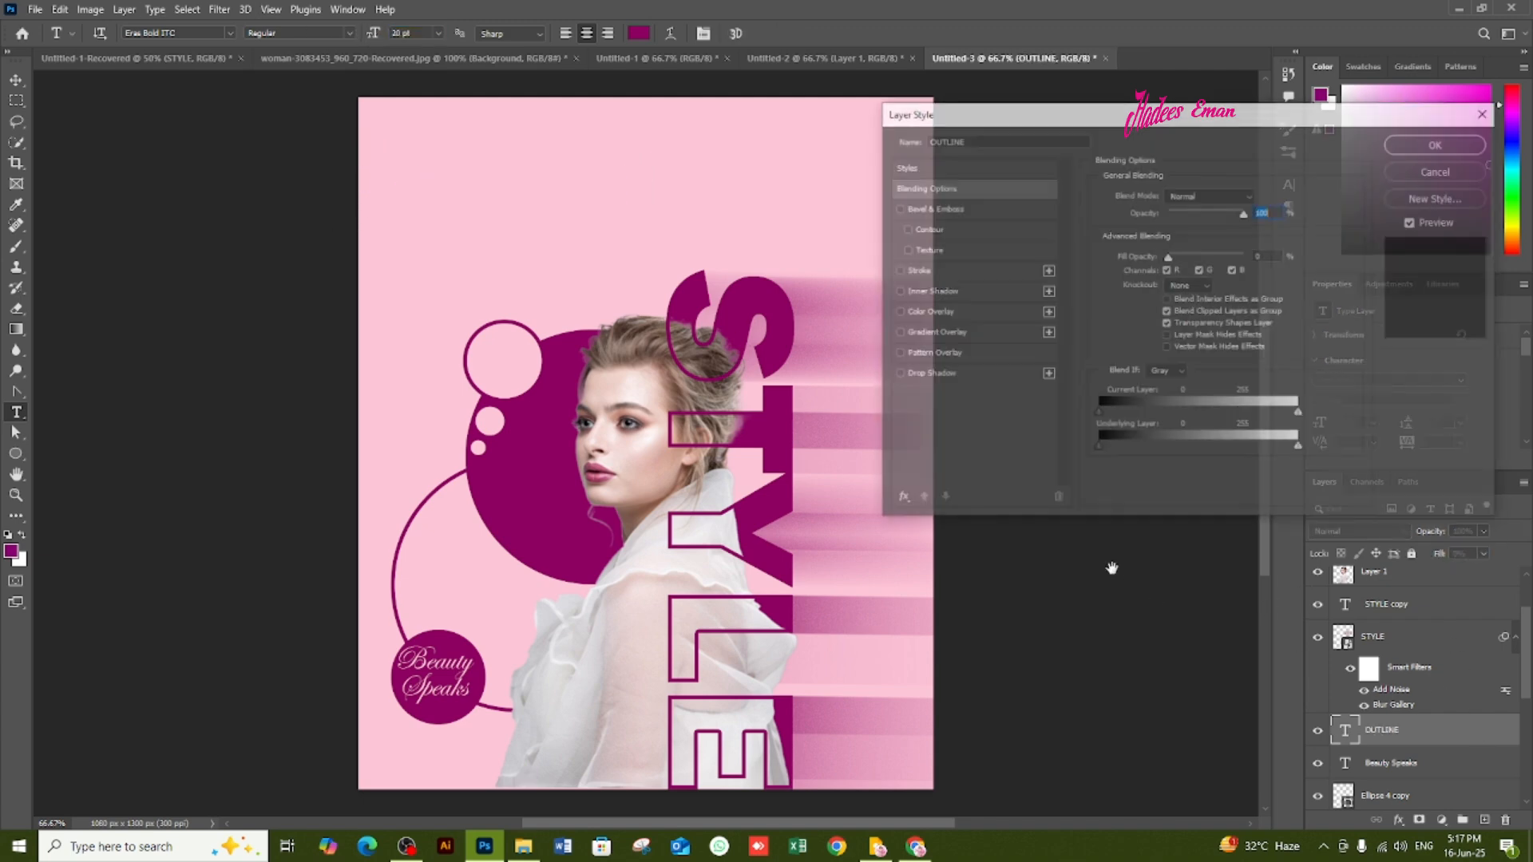
left_click(915, 270)
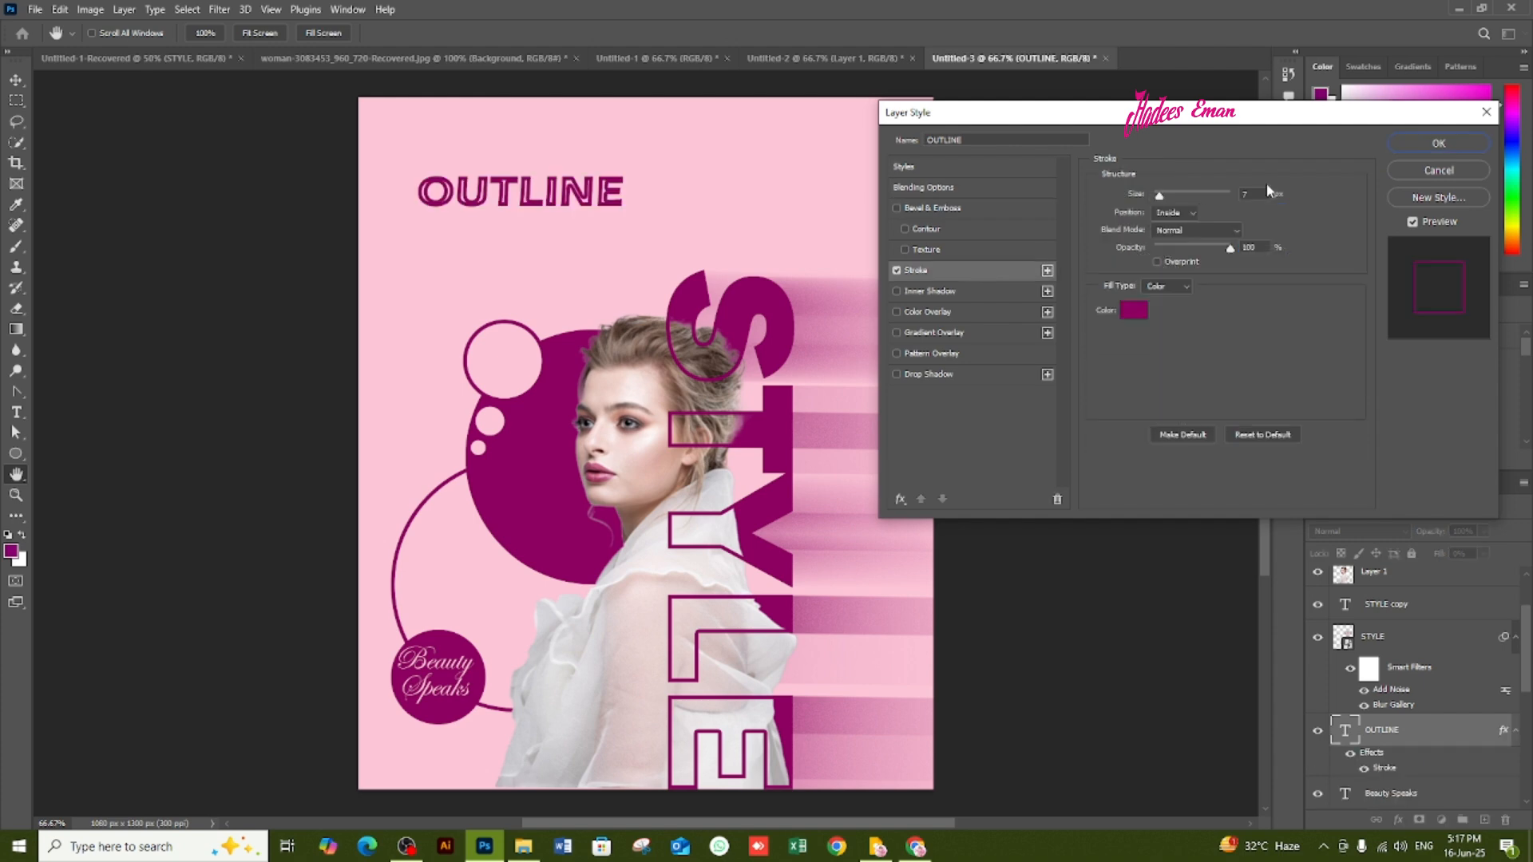
left_click(1428, 143)
key("v")
left_click_drag(530, 209, 605, 185)
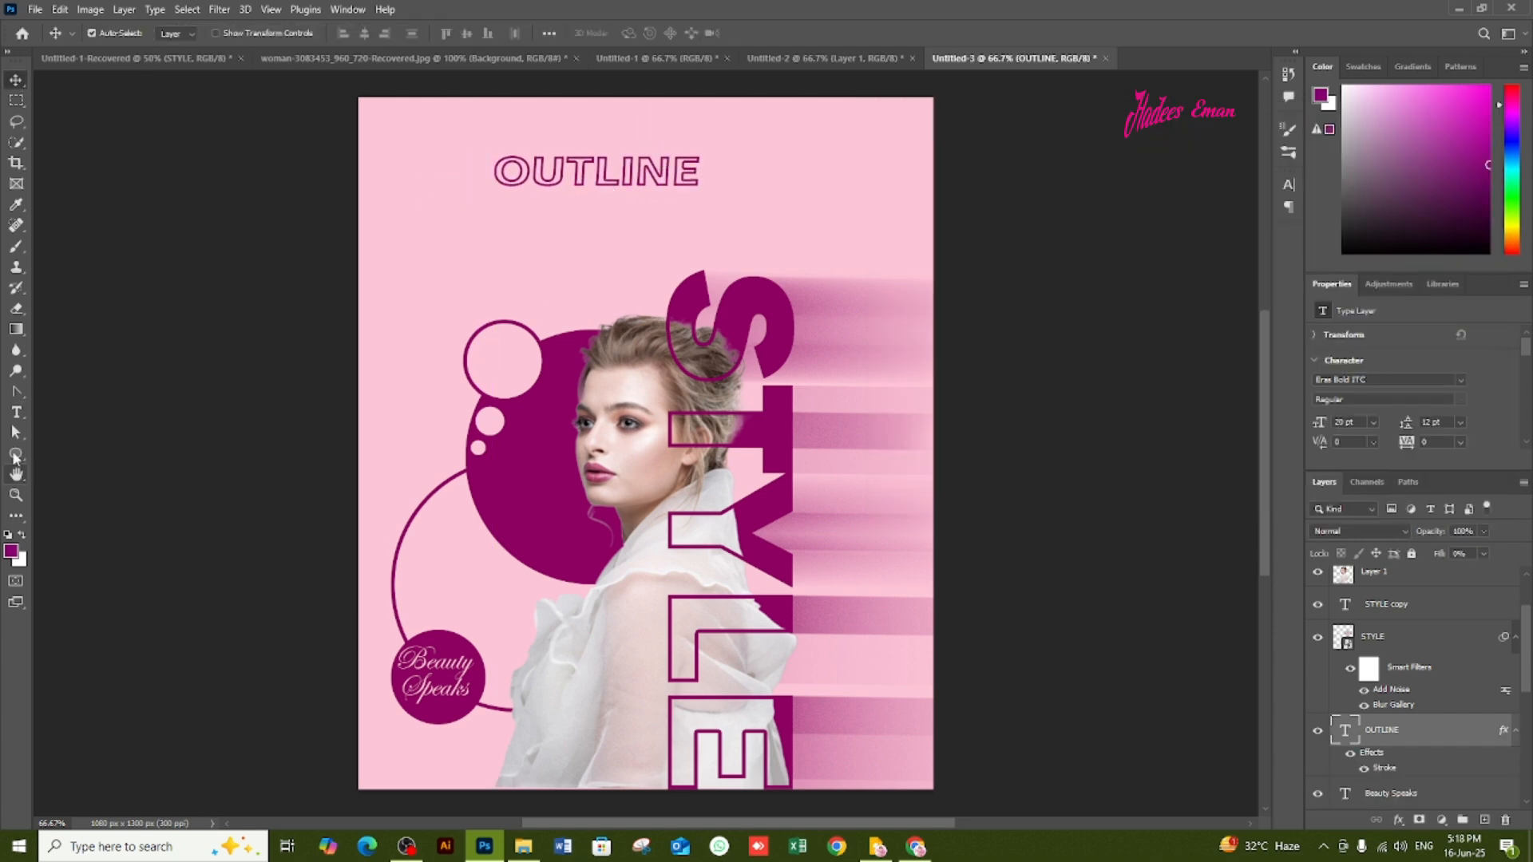
Add the text "Text Effect" in 11 pt Eras Bold ITC directly beneath OUTLINE, aligned with its right end.
key("t")
left_click(520, 226)
type("Text Effect")
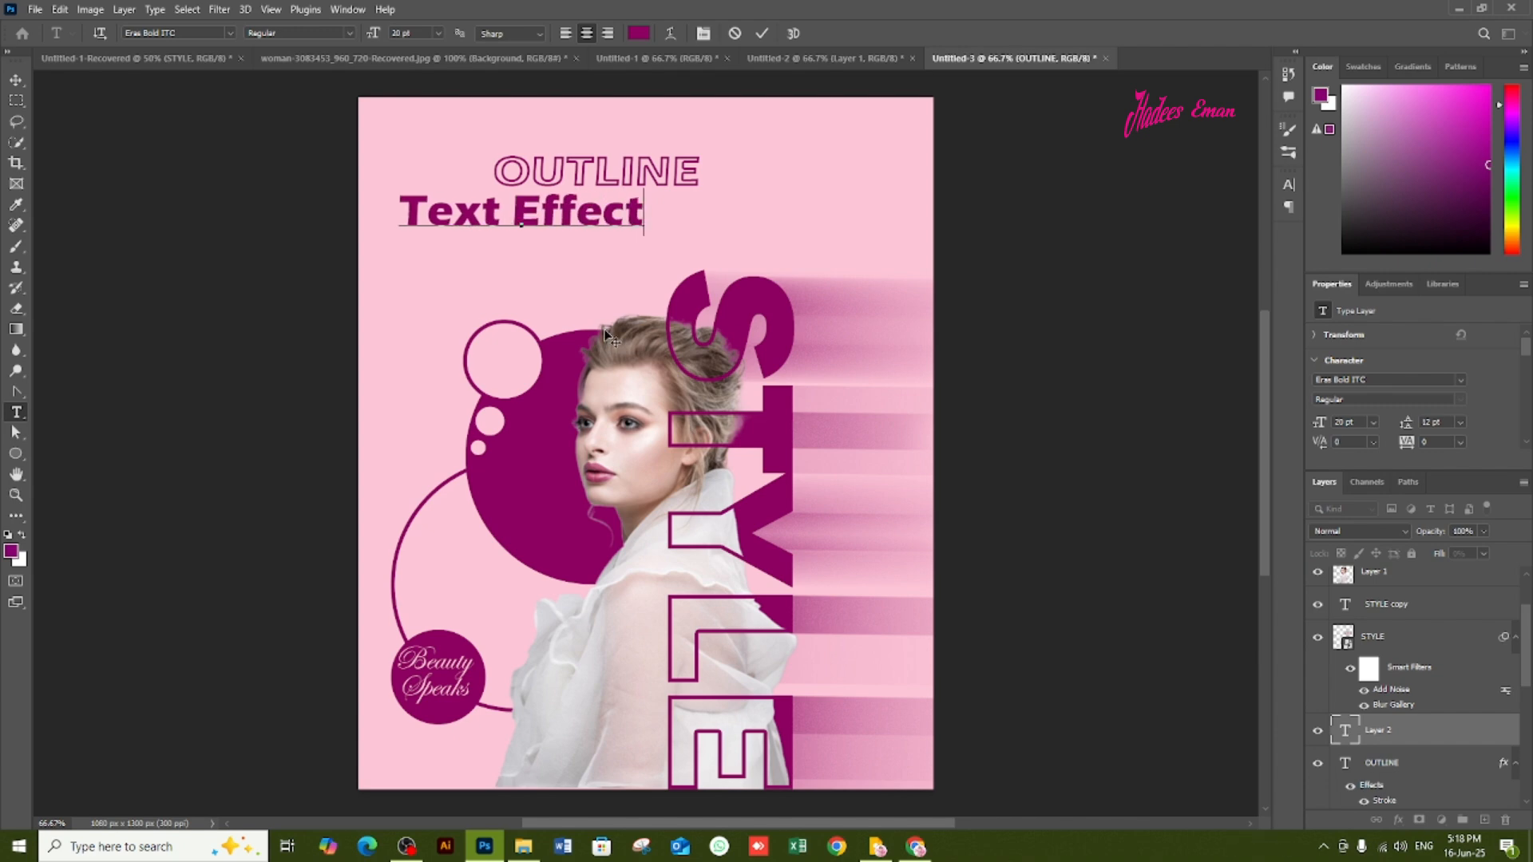
key("ctrl+a")
left_click_drag(376, 36, 368, 36)
key("ctrl+Return")
key("v")
left_click_drag(460, 223, 572, 209)
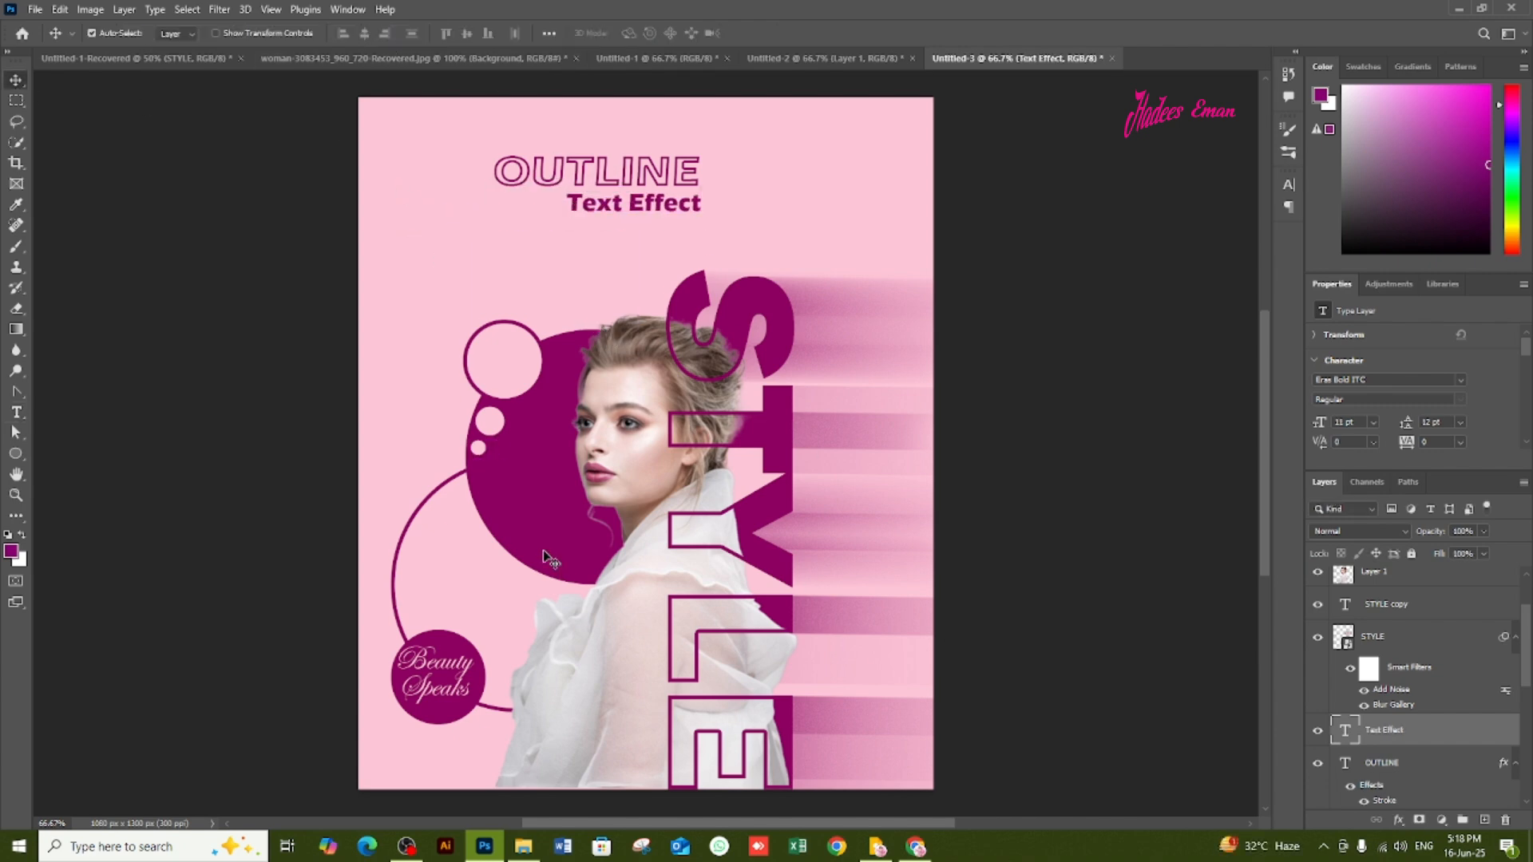
Draw a closed curved shape about 498 px wide over the poster's upper-left corner with the Pen tool and fill it dark magenta.
scroll(1416, 703, "down", 5)
left_click(1416, 762)
right_click(16, 392)
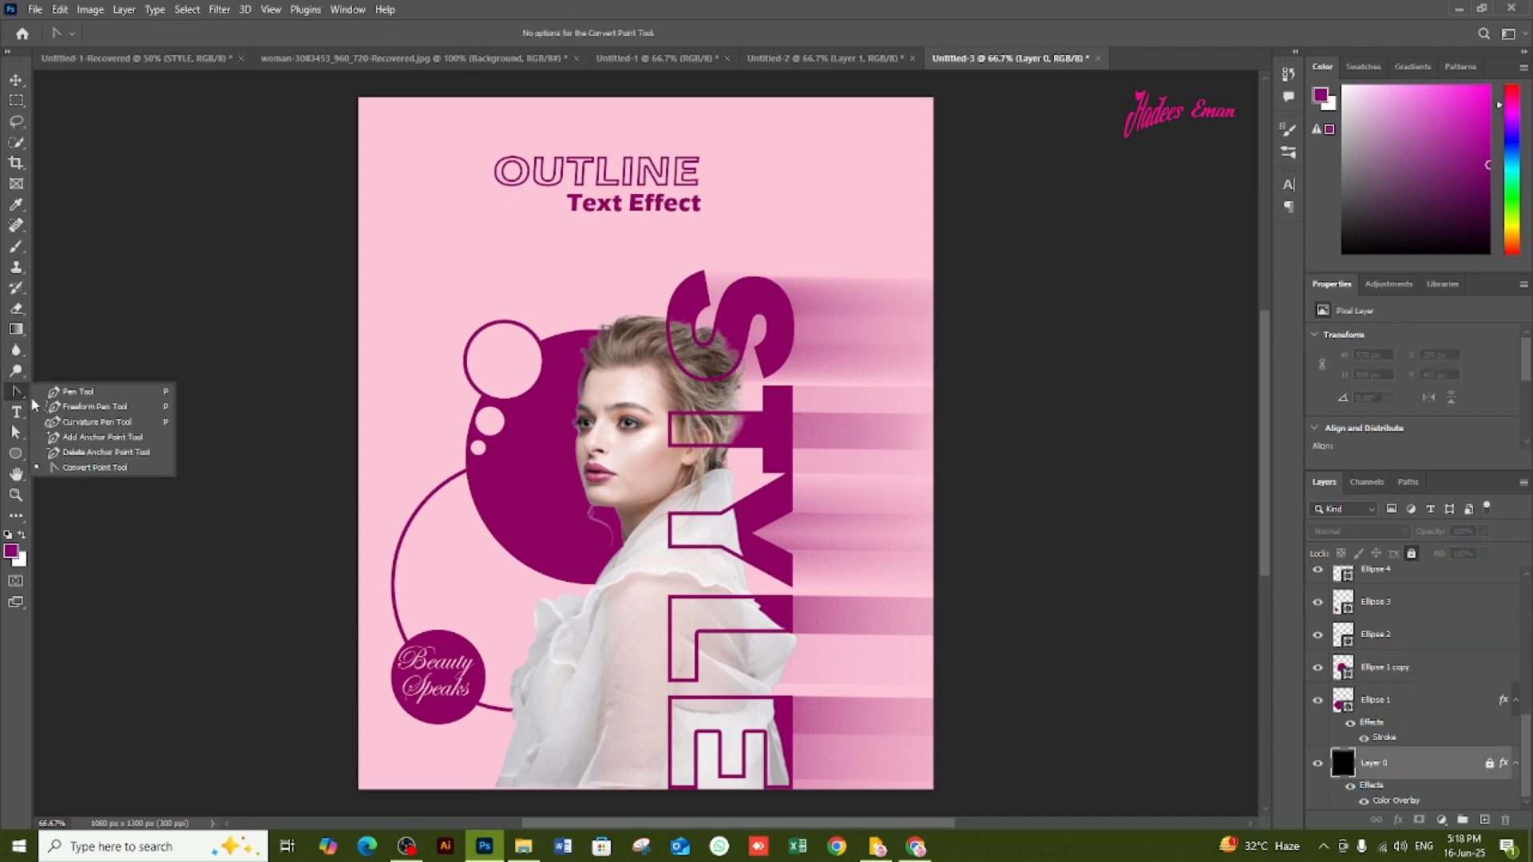
left_click(72, 391)
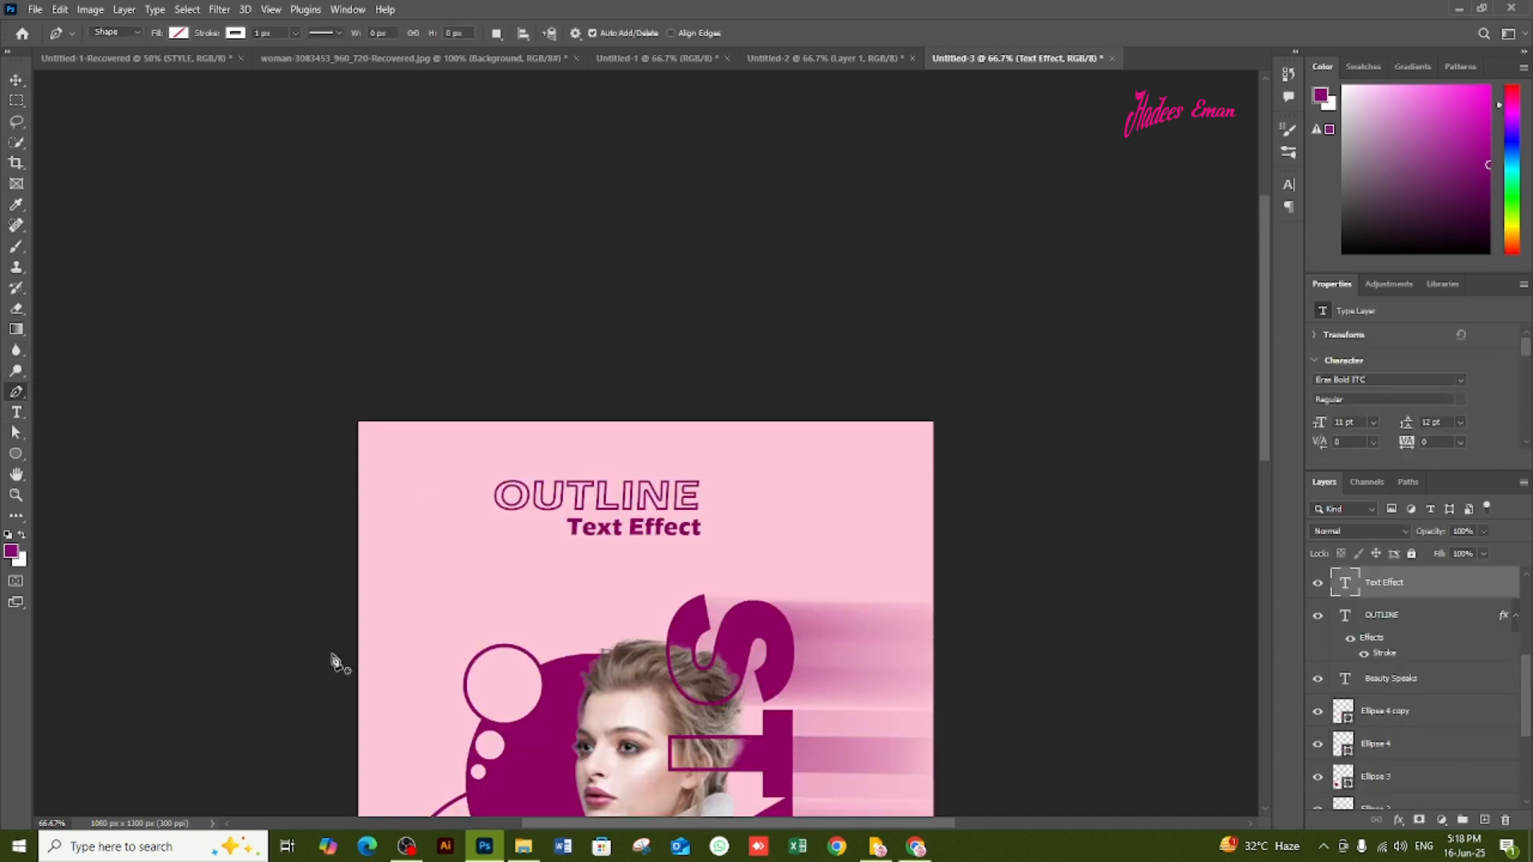
left_click(326, 576)
left_click_drag(509, 501, 519, 388)
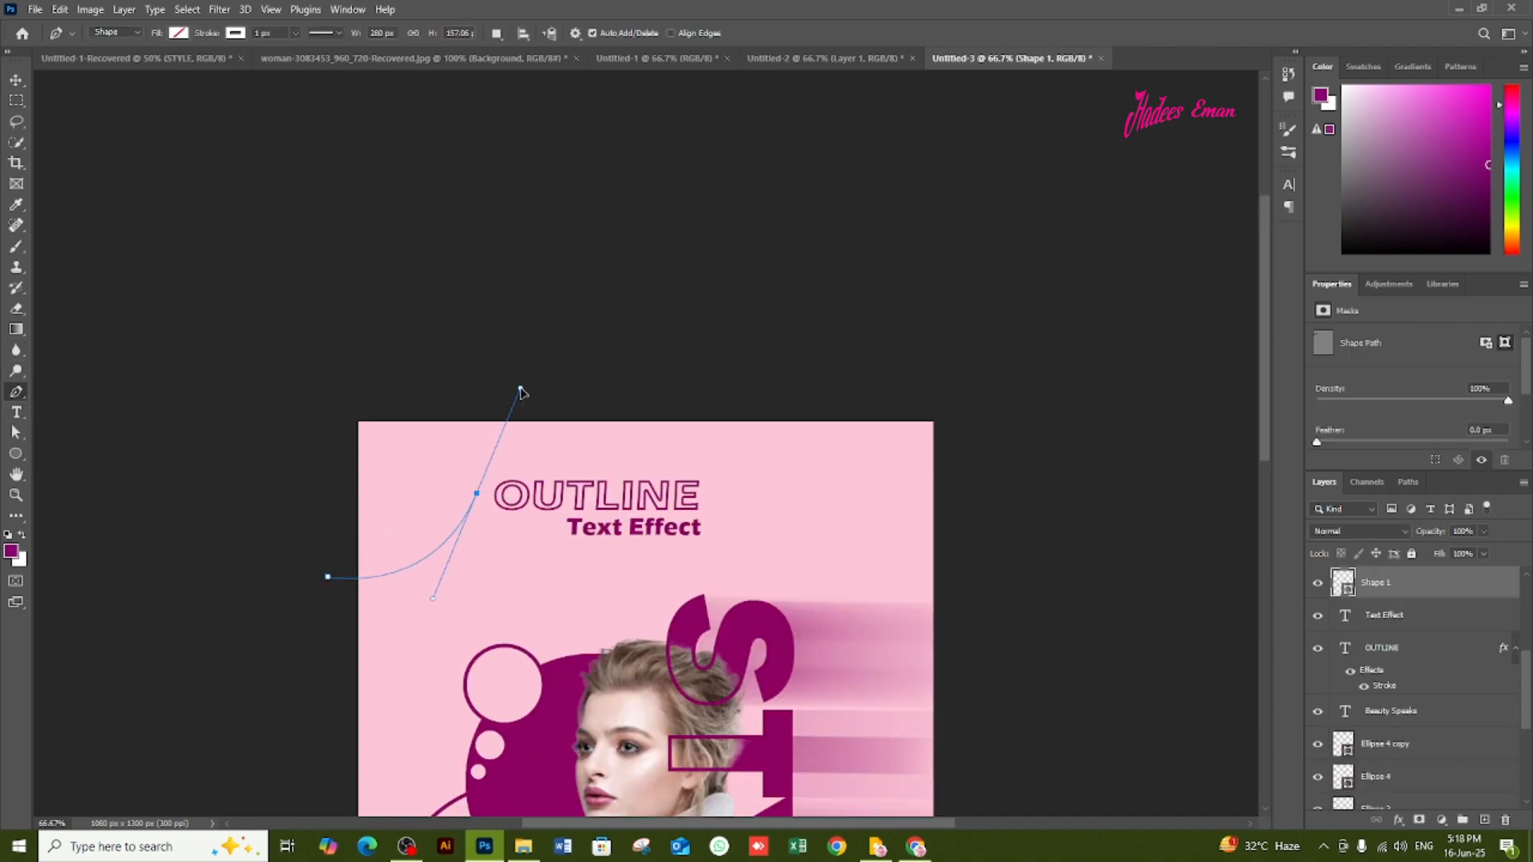
left_click(593, 358)
left_click(327, 397)
left_click(327, 576)
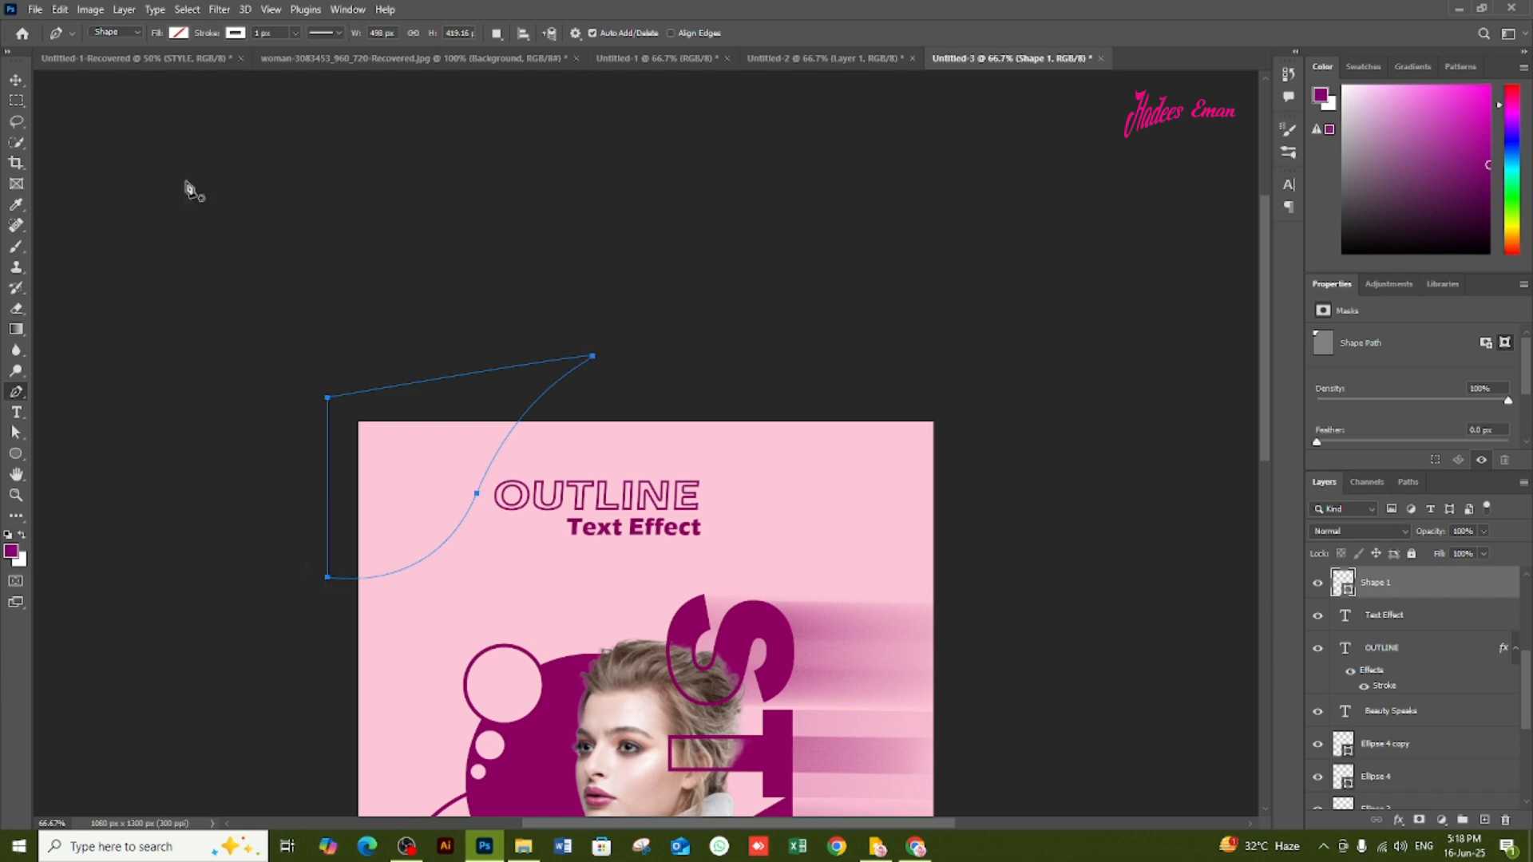
left_click(179, 33)
left_click(78, 119)
Duplicate the corner shape slightly up and to the left, and give the copy a light pink fill with no stroke.
left_click(14, 79)
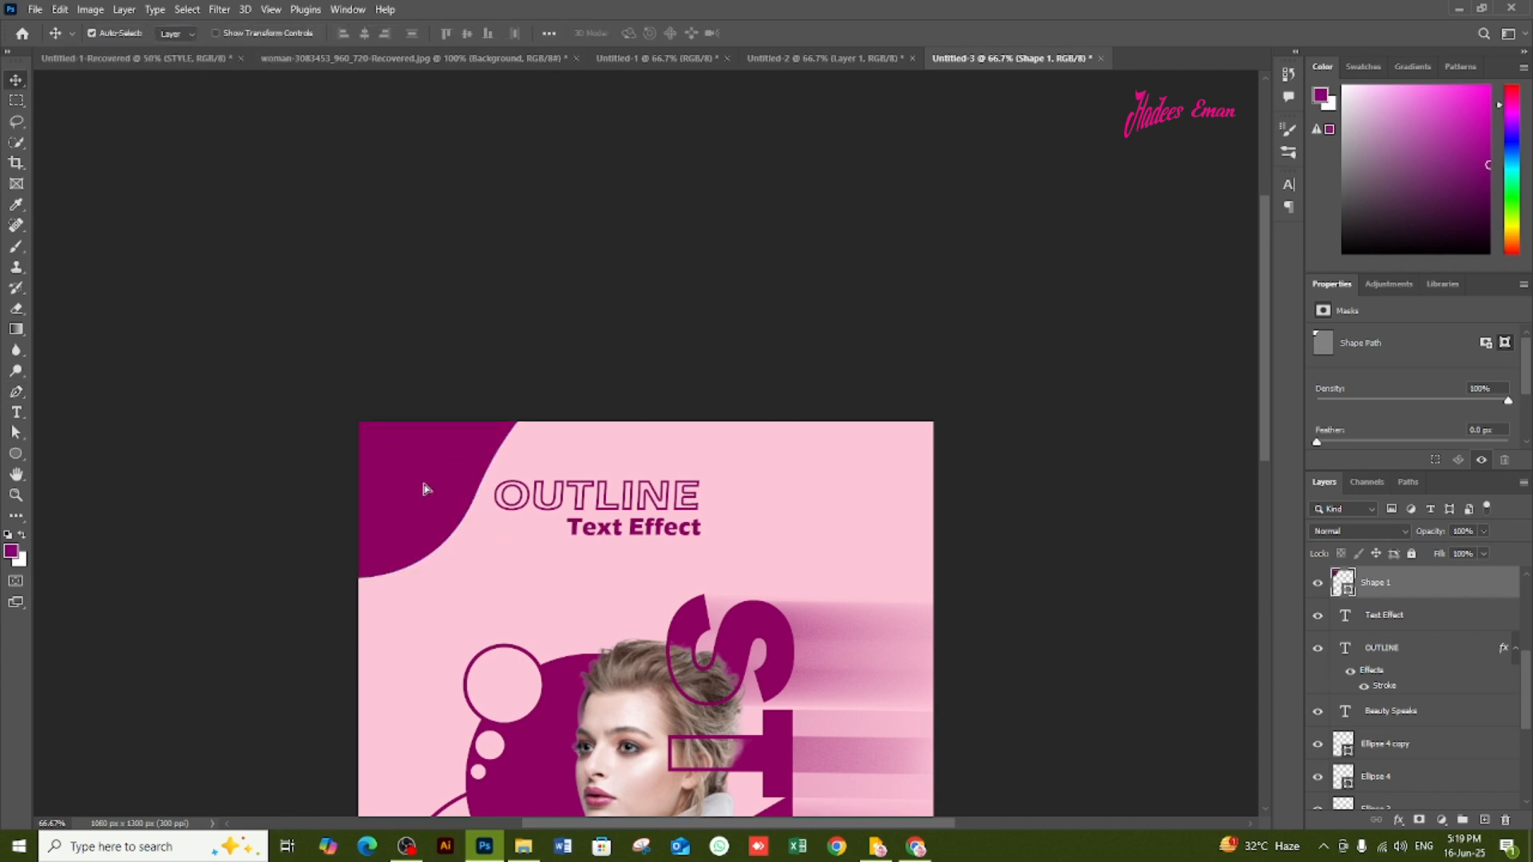
scroll(1105, 537, "down", 5)
left_click_drag(1469, 583, 656, 444)
left_click(15, 453)
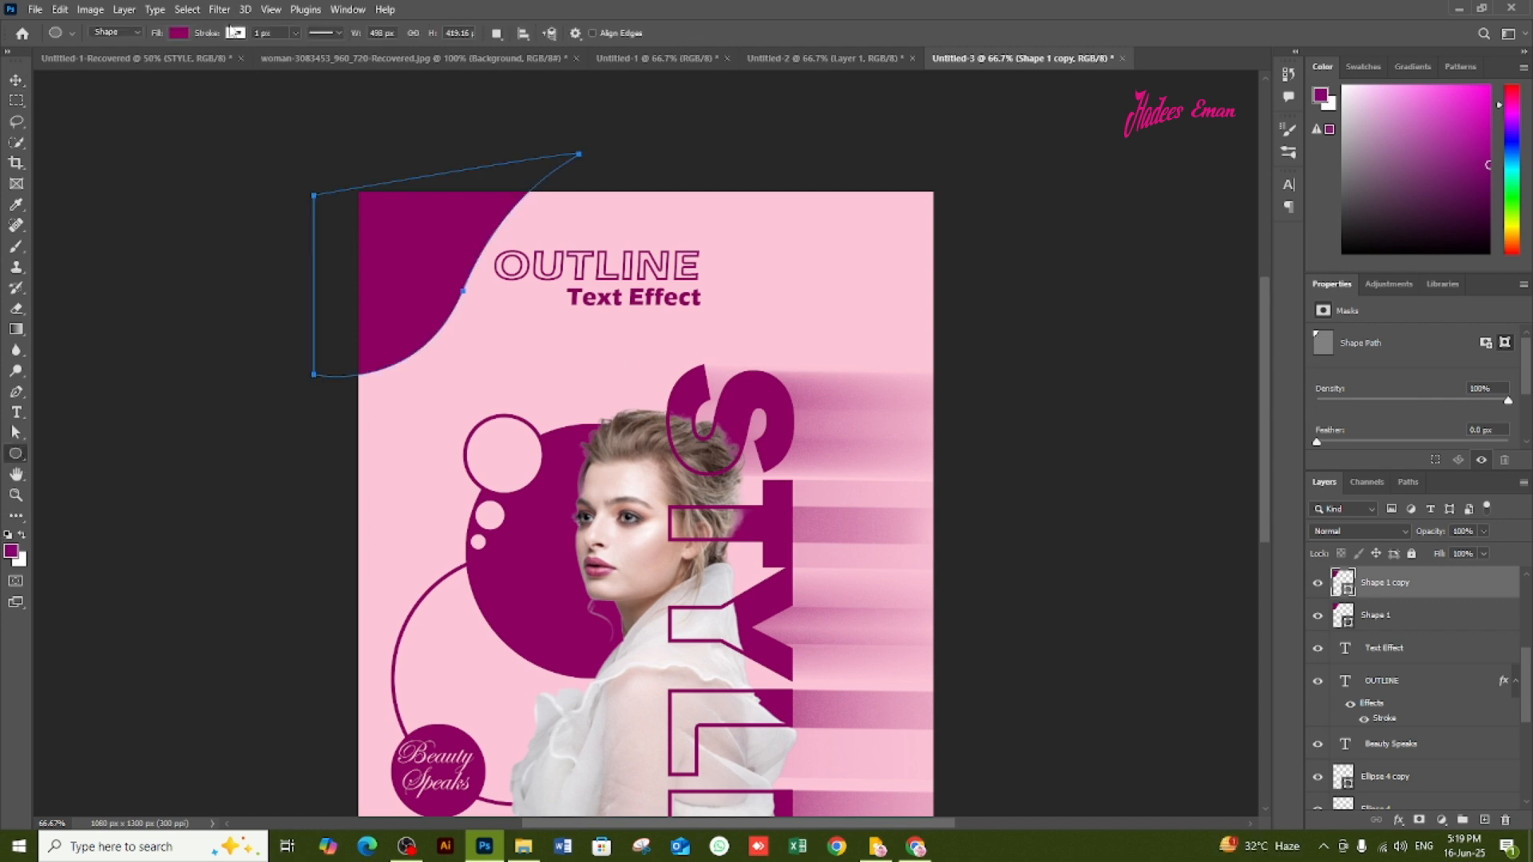
left_click(179, 33)
left_click(17, 83)
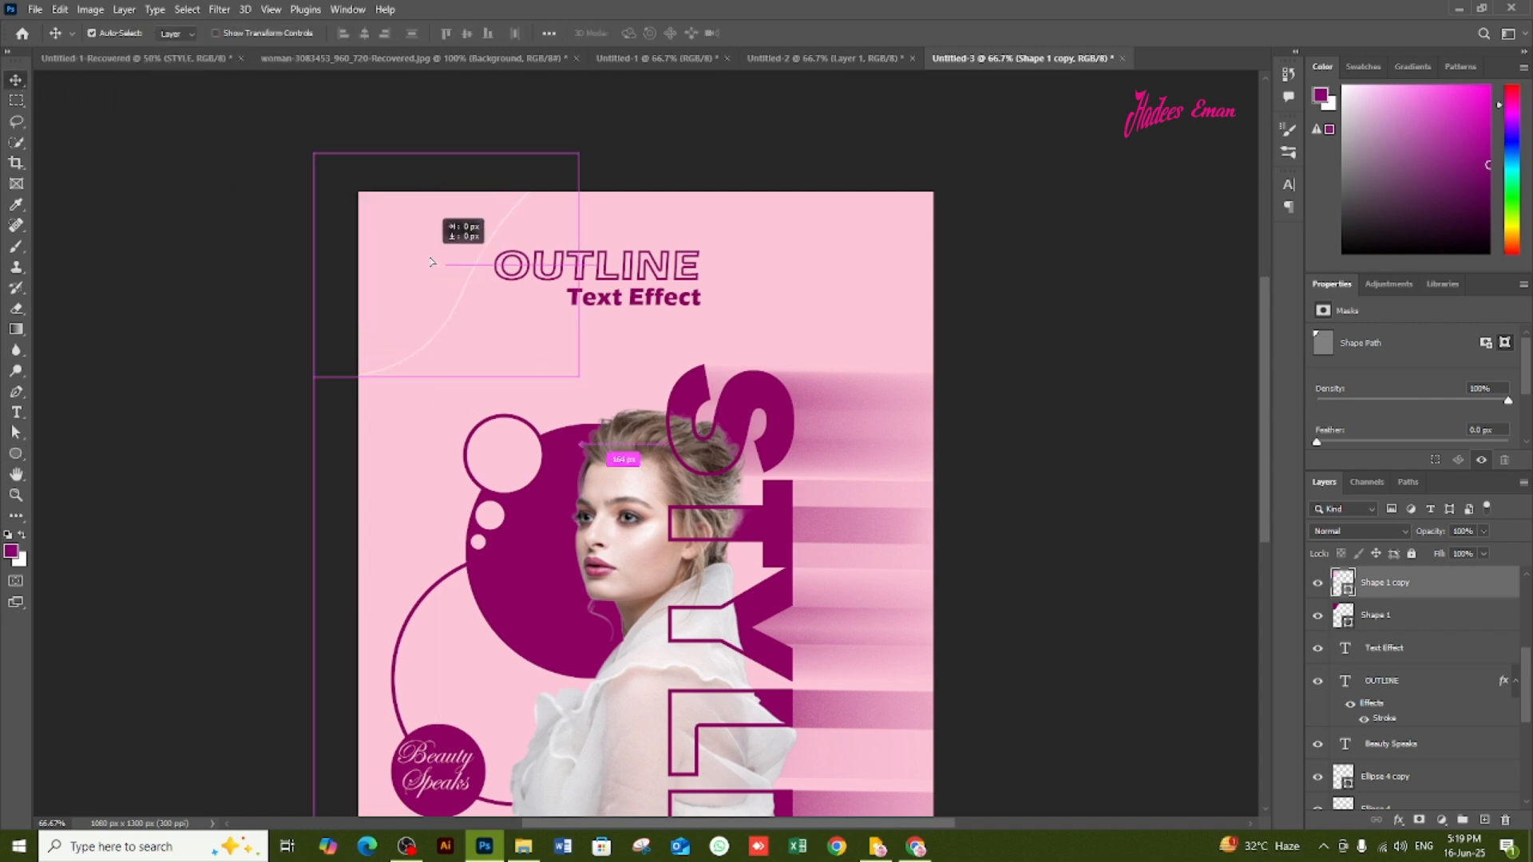
left_click(16, 454)
left_click(233, 32)
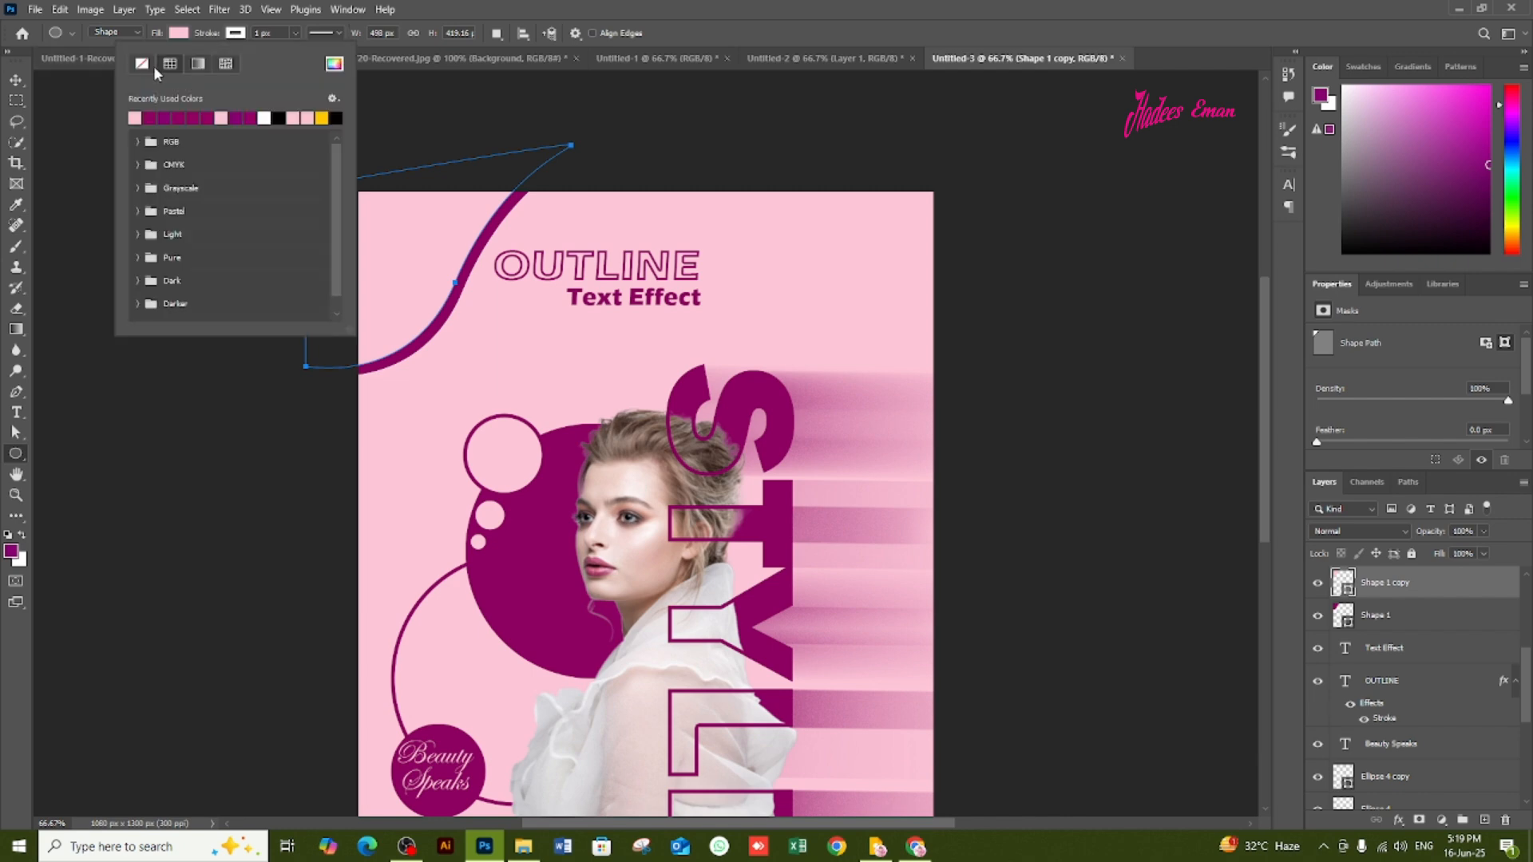
Duplicate the light pink corner shape, fill the copy dark magenta and offset it so a thin pink stripe remains along the curve.
left_click(16, 80)
key("ctrl+j")
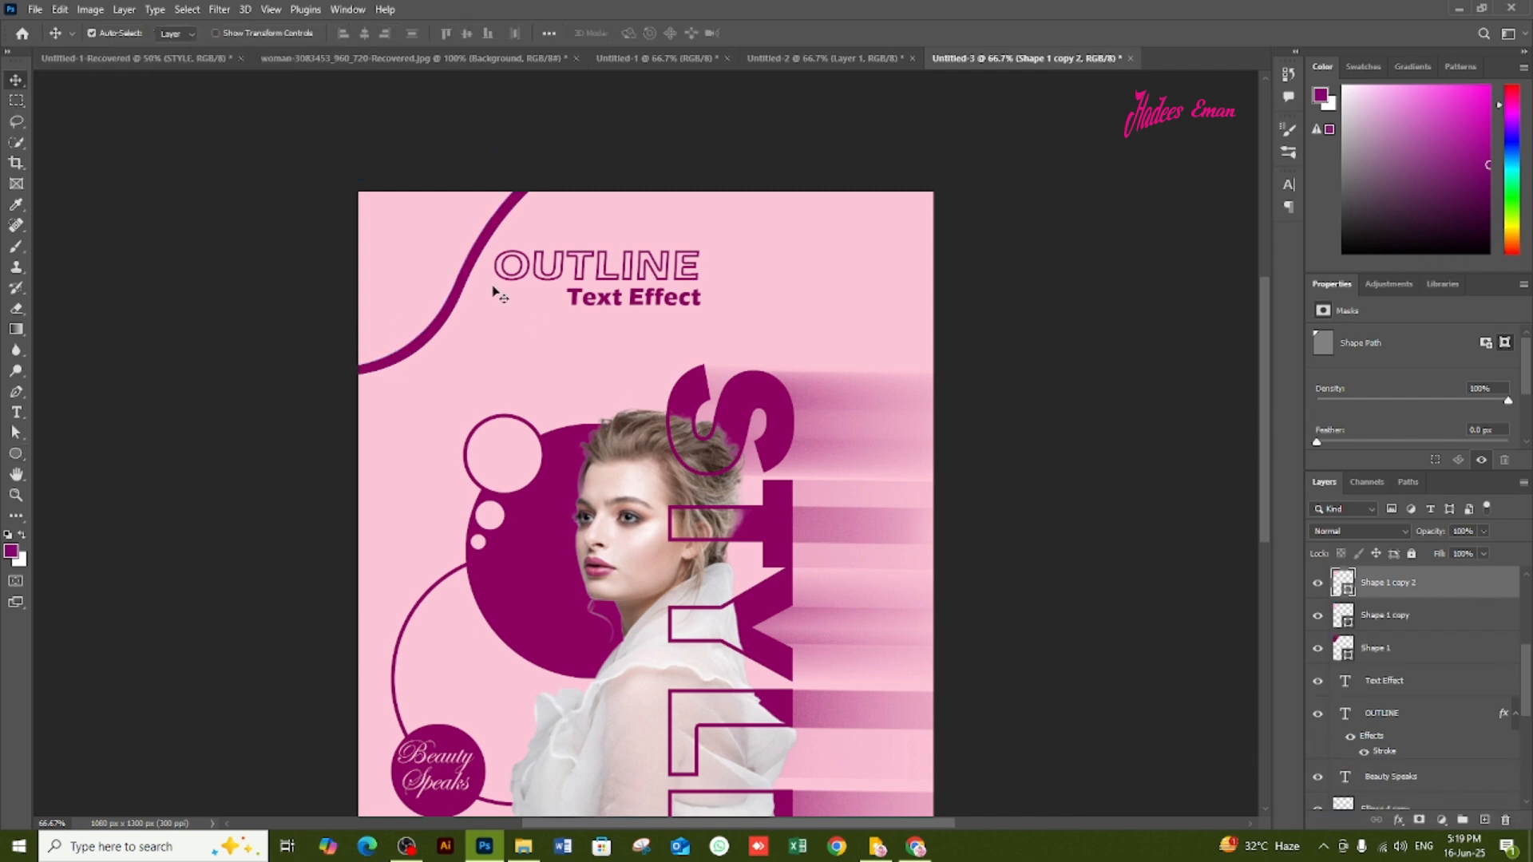
left_click(15, 453)
left_click(181, 34)
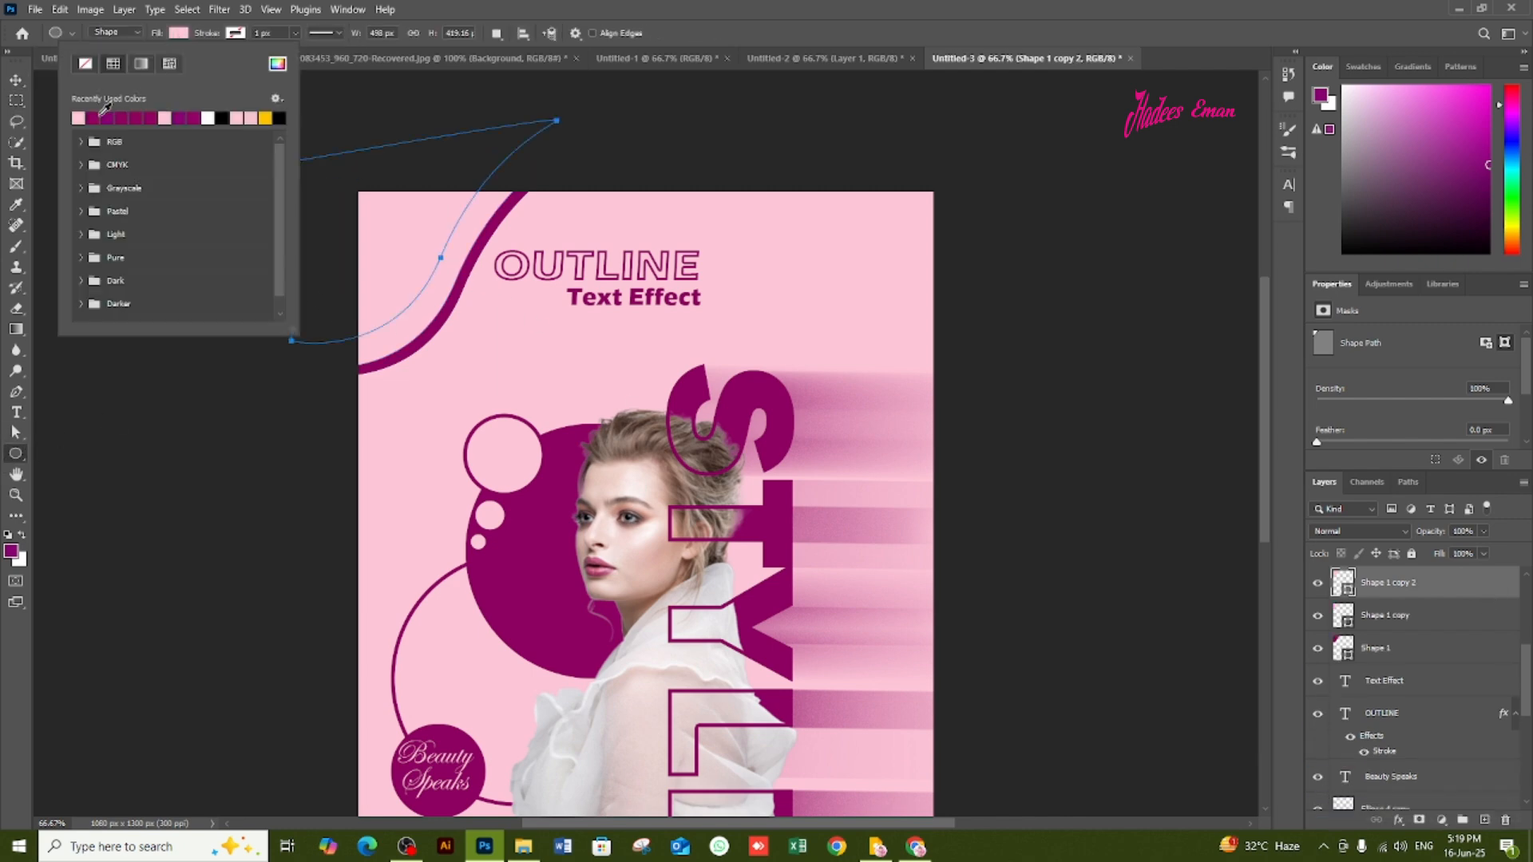
left_click(91, 113)
left_click(15, 79)
left_click_drag(402, 223, 403, 241)
left_click_drag(397, 383, 349, 190)
left_click_drag(397, 283, 391, 291)
left_click(195, 310)
Place the ps2 logo image at 4.62% scale beneath OUTLINE's left end, and nudge "Text Effect" slightly down beside it.
left_click(660, 296)
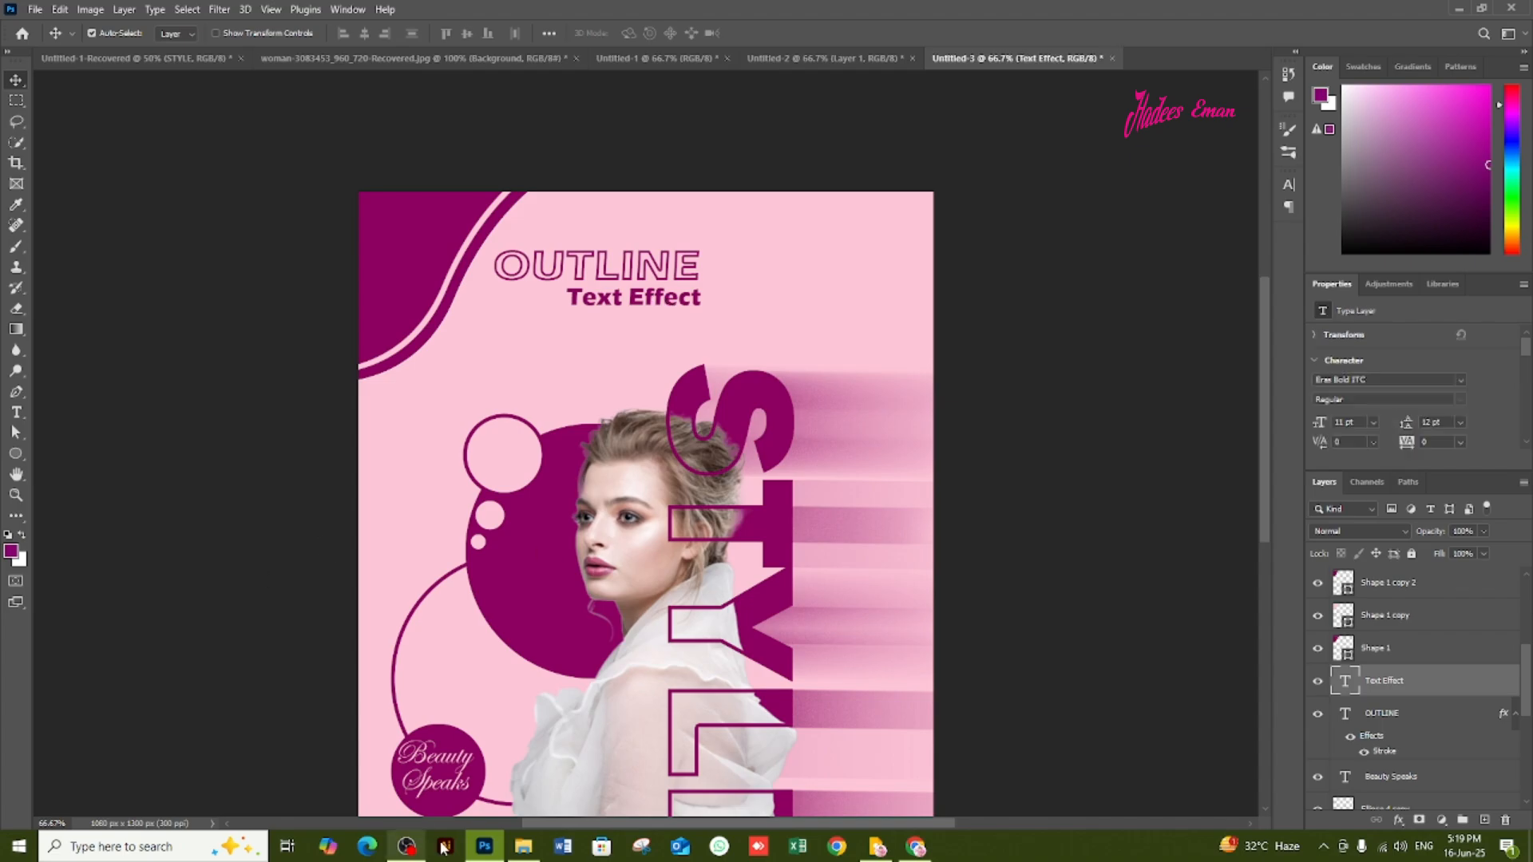
left_click(523, 847)
left_click_drag(1109, 429, 479, 425)
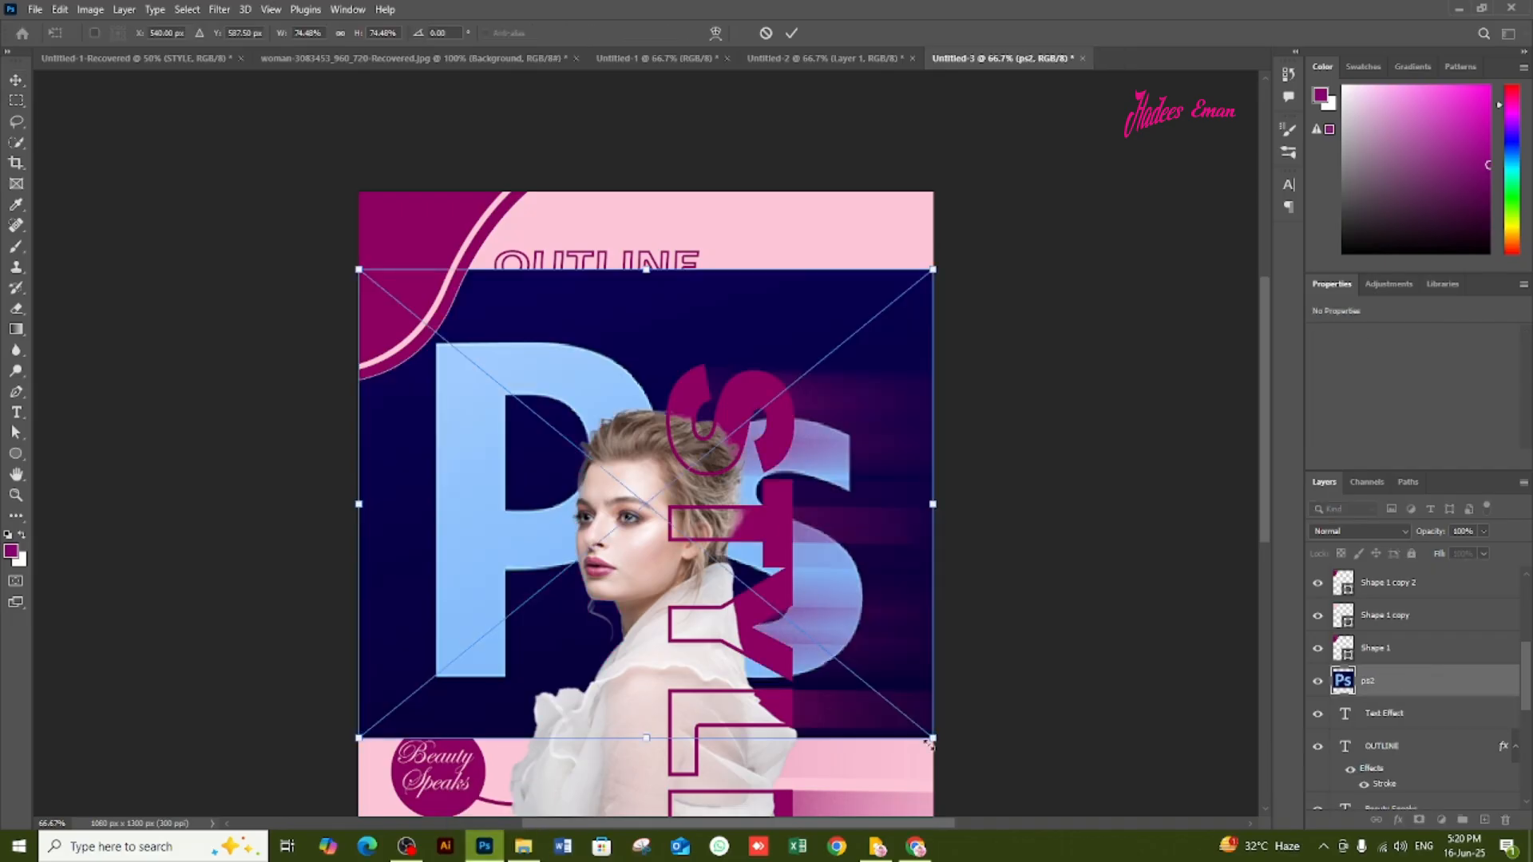
left_click_drag(933, 740, 548, 363)
left_click_drag(550, 382, 523, 304)
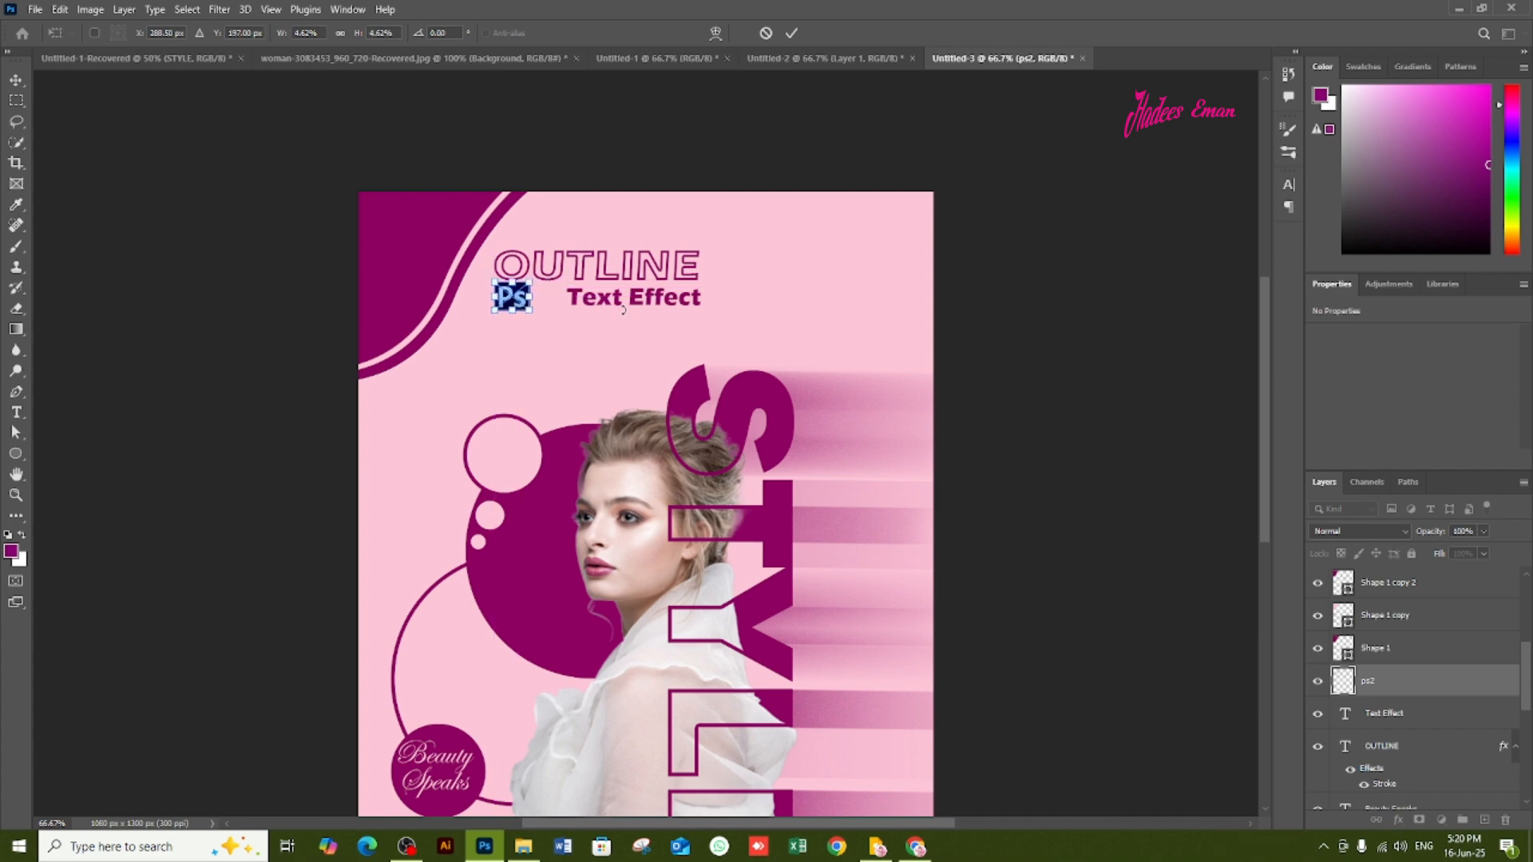
key("Return")
left_click_drag(681, 300, 678, 305)
Add the text "JUst Creativity and Photoshop" below "Text Effect" in dark magenta 11 pt Edwardian Script ITC.
key("t")
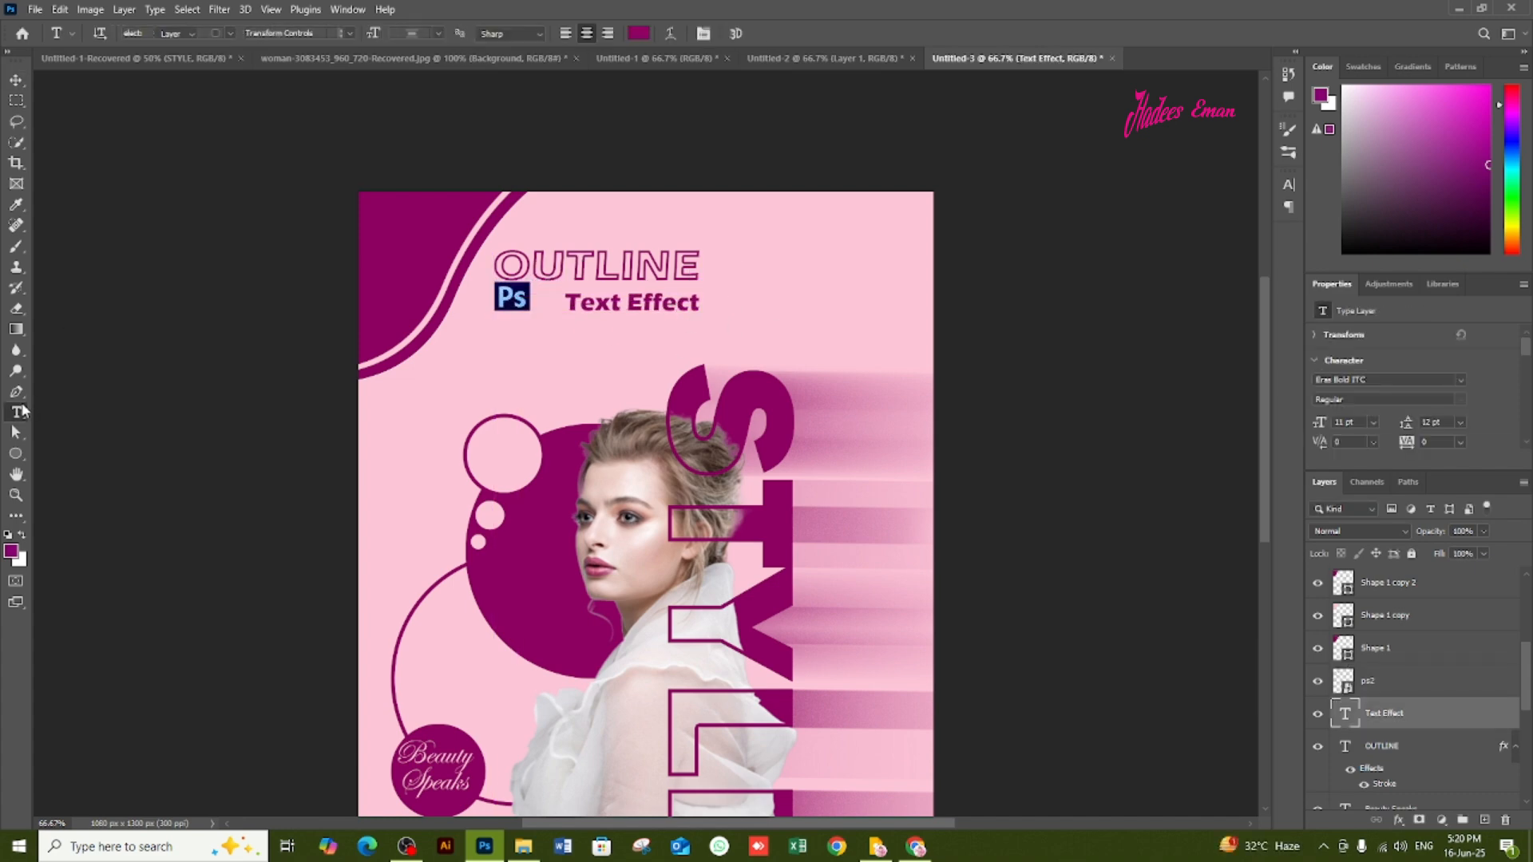
left_click(667, 357)
left_click(231, 34)
left_click(226, 96)
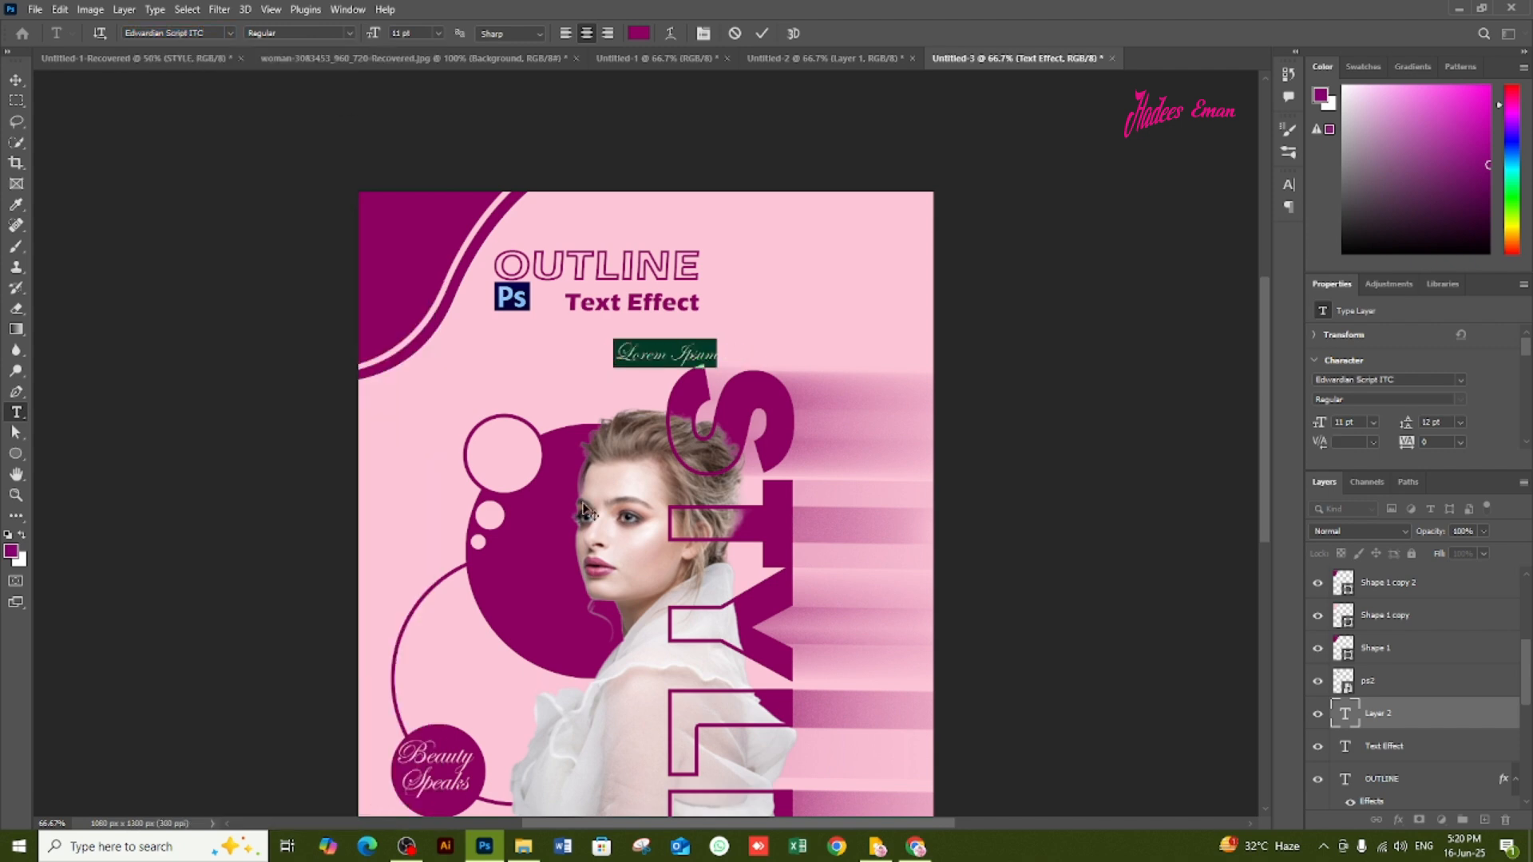
type("JUst Cr")
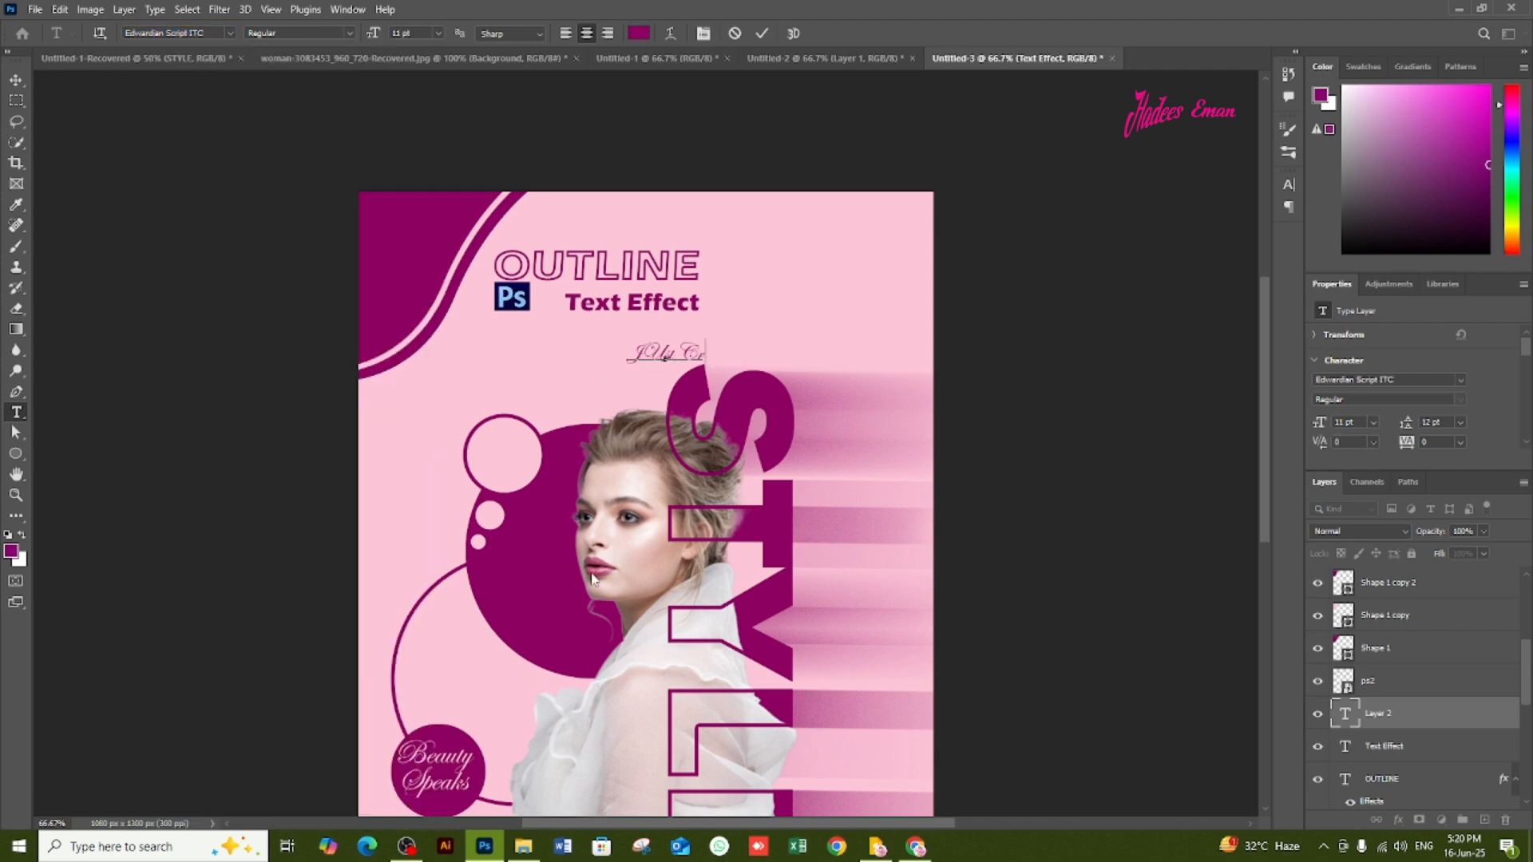
type("eativity an")
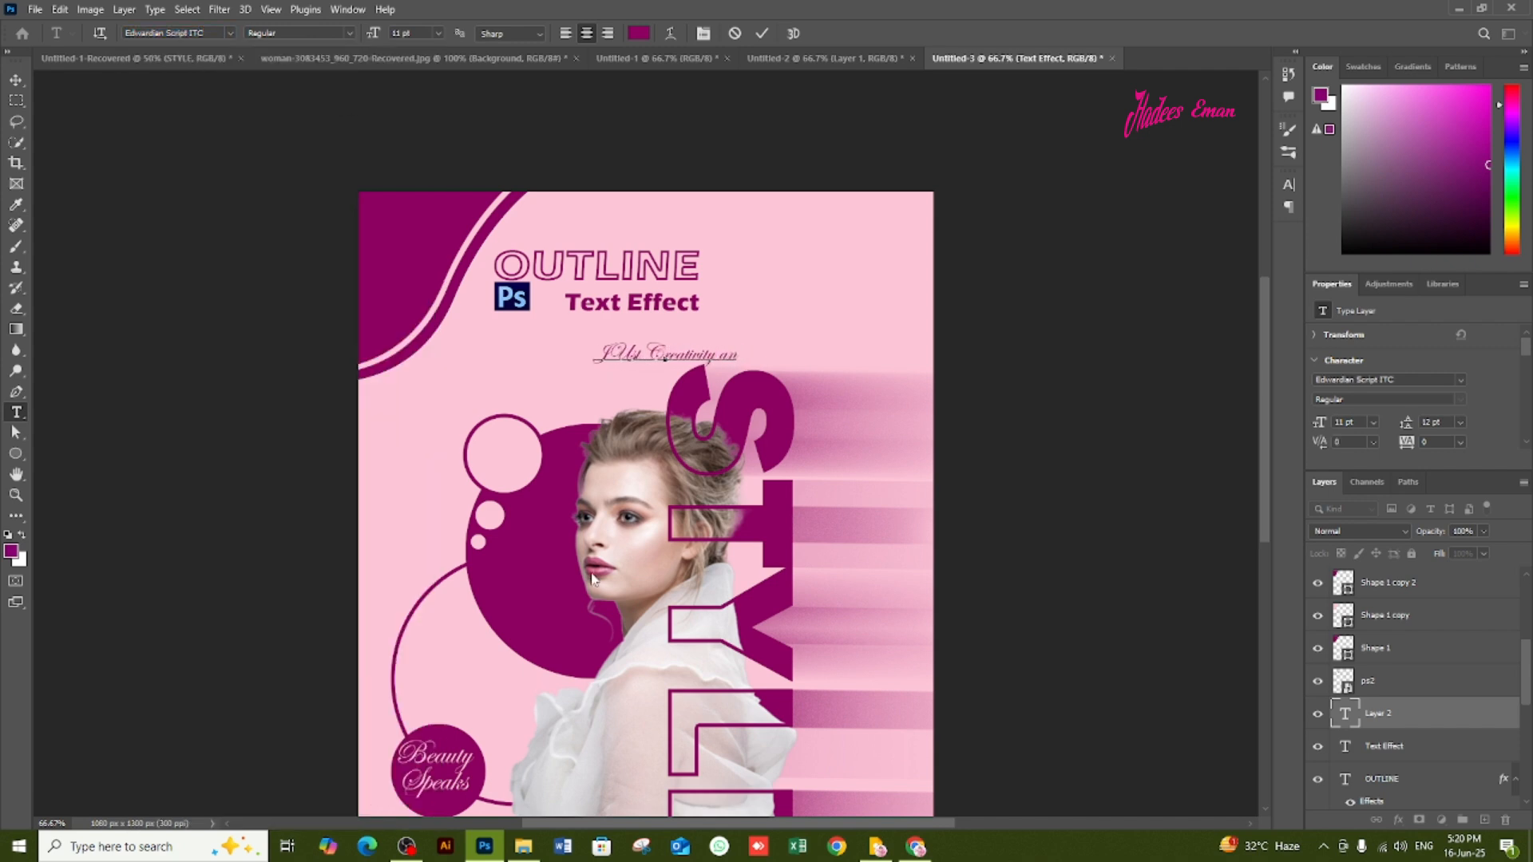
type("d Photoshop")
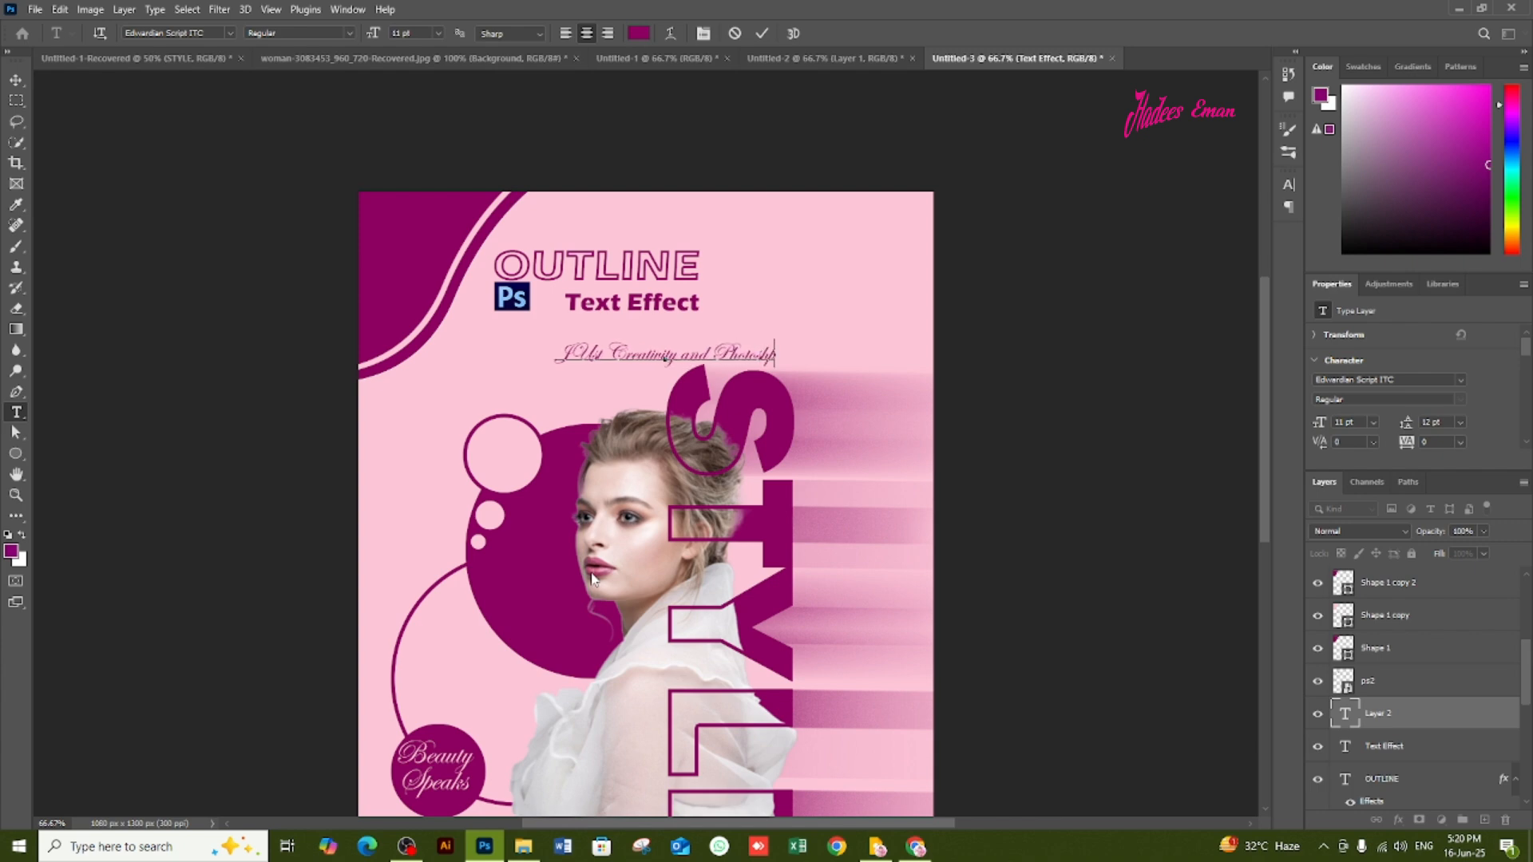
left_click(762, 33)
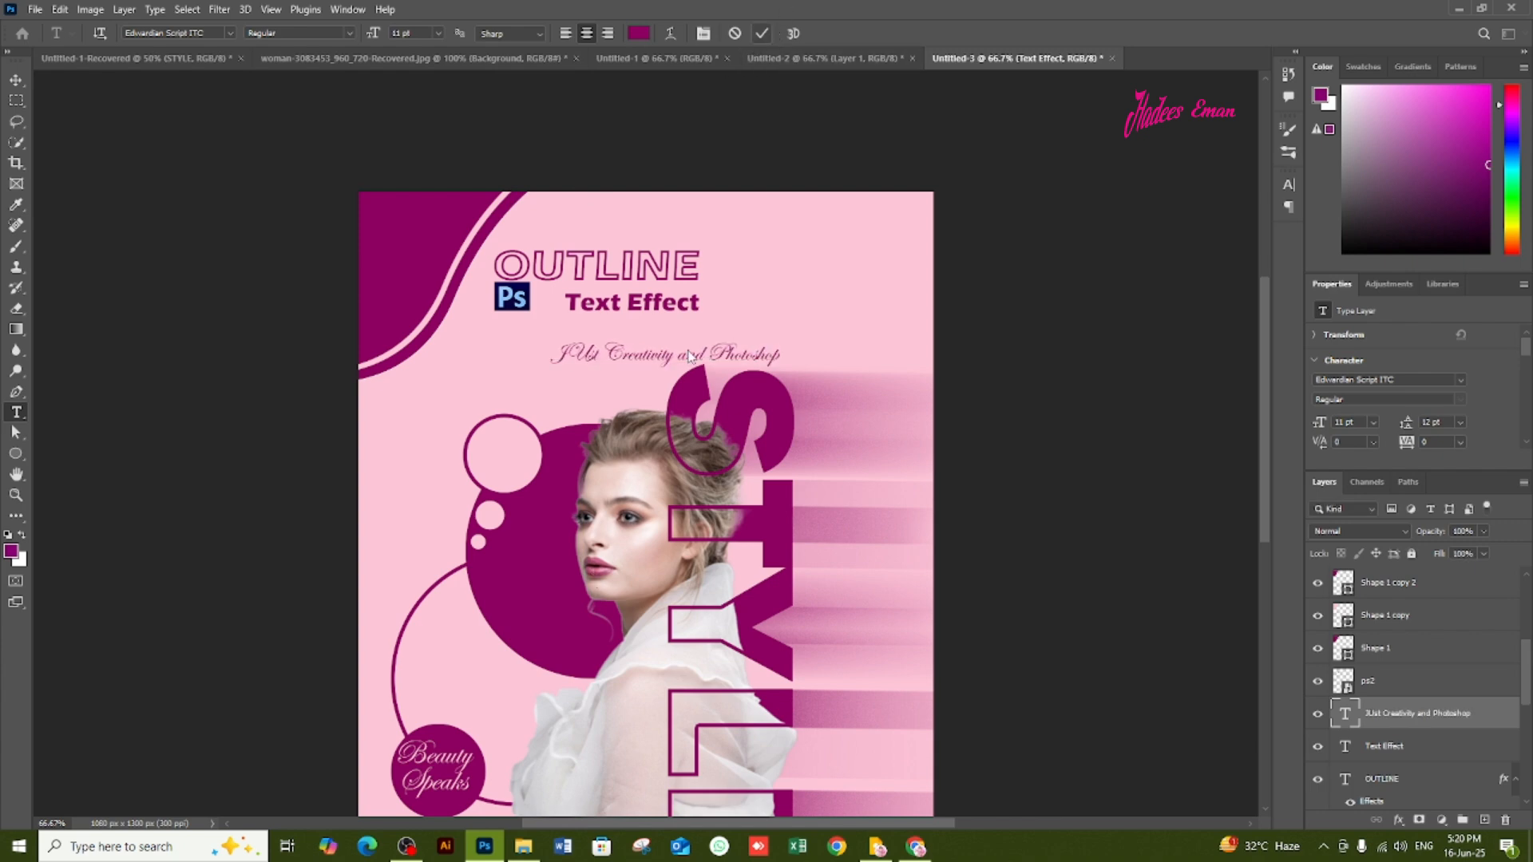
Move the "JUst Creativity and Photoshop" text above the STYLE blur at the poster's right edge and reduce it to 10 pt.
left_click(16, 80)
left_click_drag(694, 352, 821, 364)
key("ctrl+shift+comma")
scroll(615, 503, "down", 3)
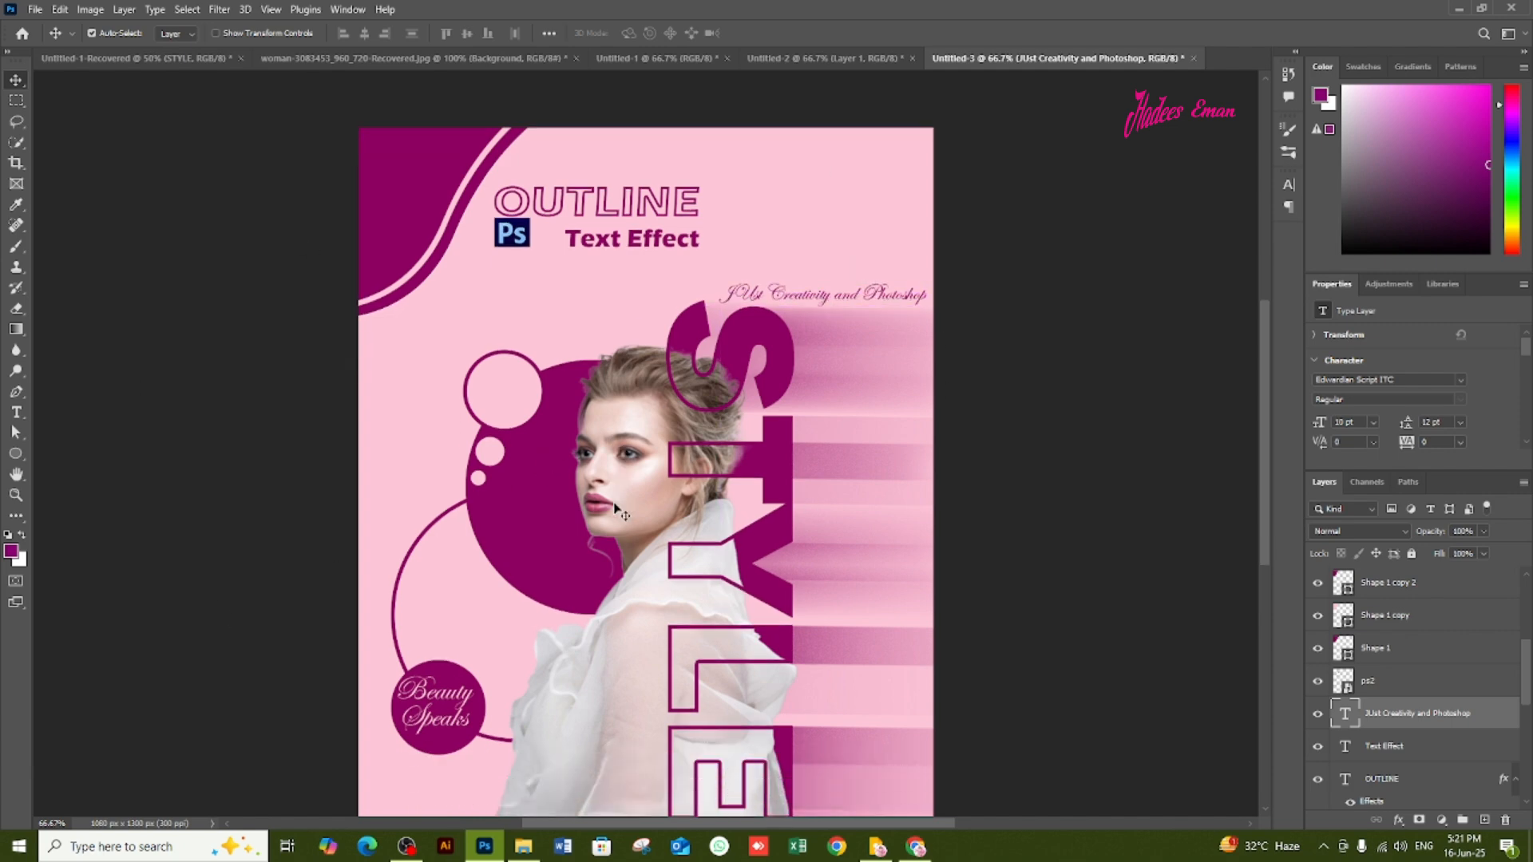